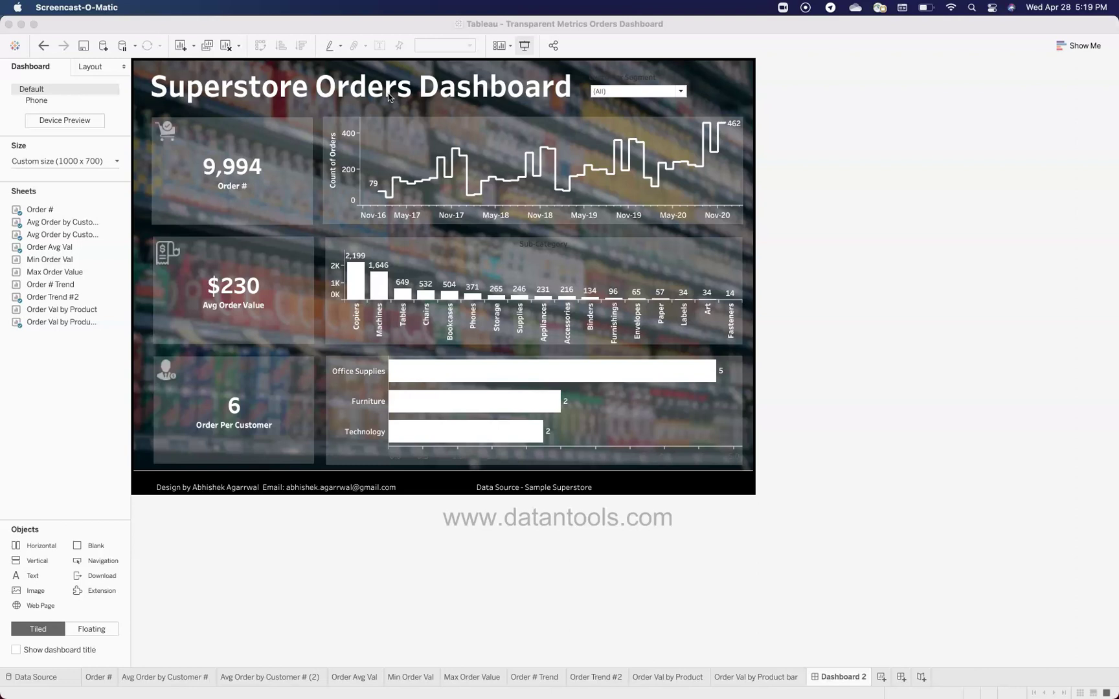
Open the Order # worksheet and examine its order count mark along with the Orders (Count) and Order ID fields
{"action": "left_click", "coordinate": [269, 547]}
{"action": "left_click", "coordinate": [101, 676]}
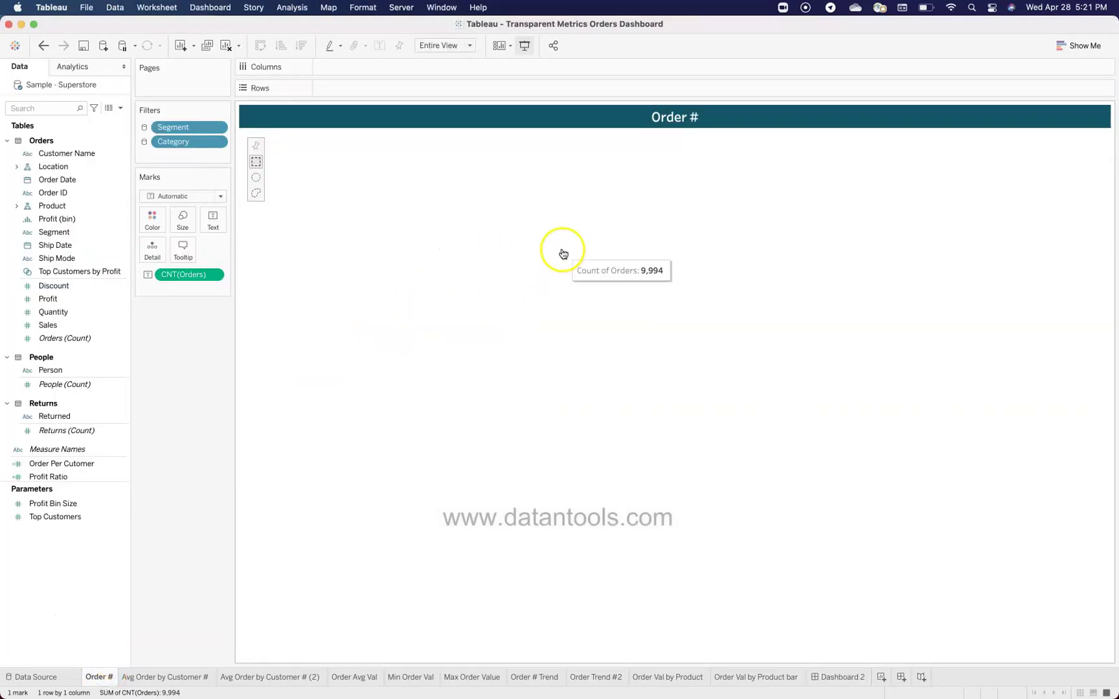
{"action": "left_click", "coordinate": [598, 316]}
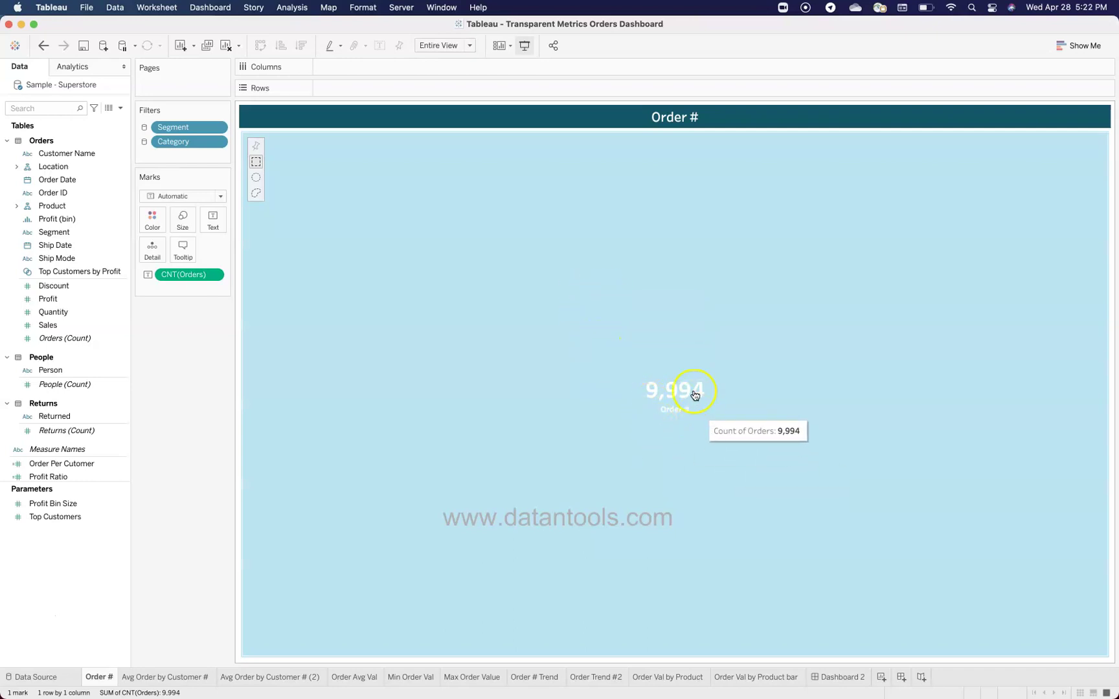
{"action": "left_click", "coordinate": [693, 415]}
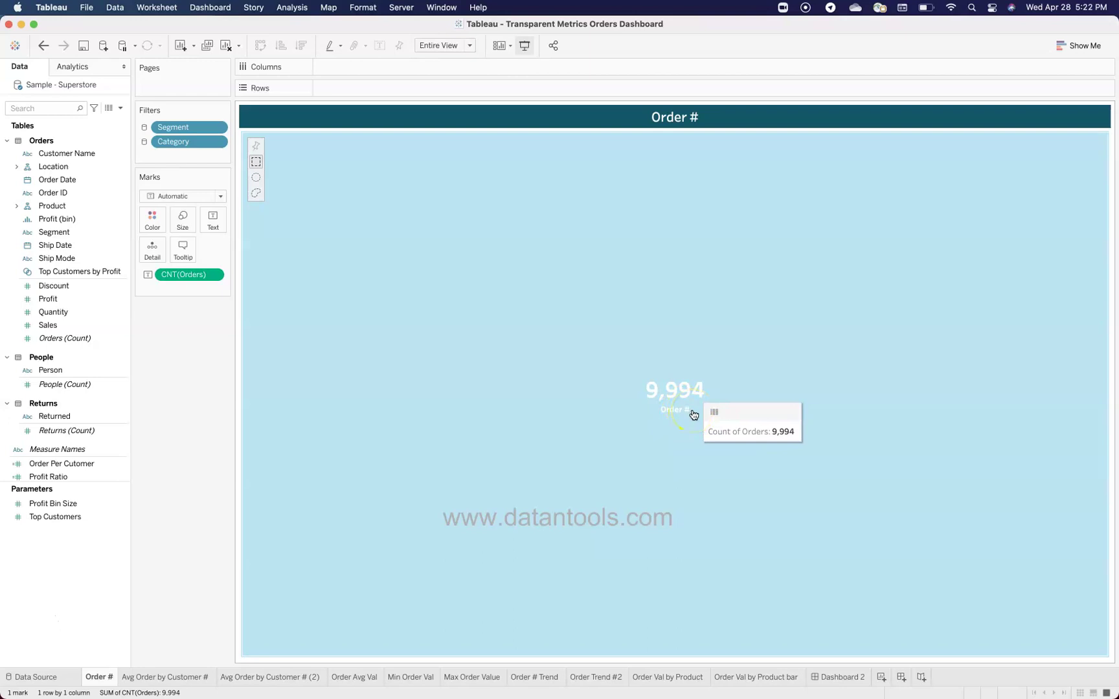
{"action": "left_click", "coordinate": [530, 429]}
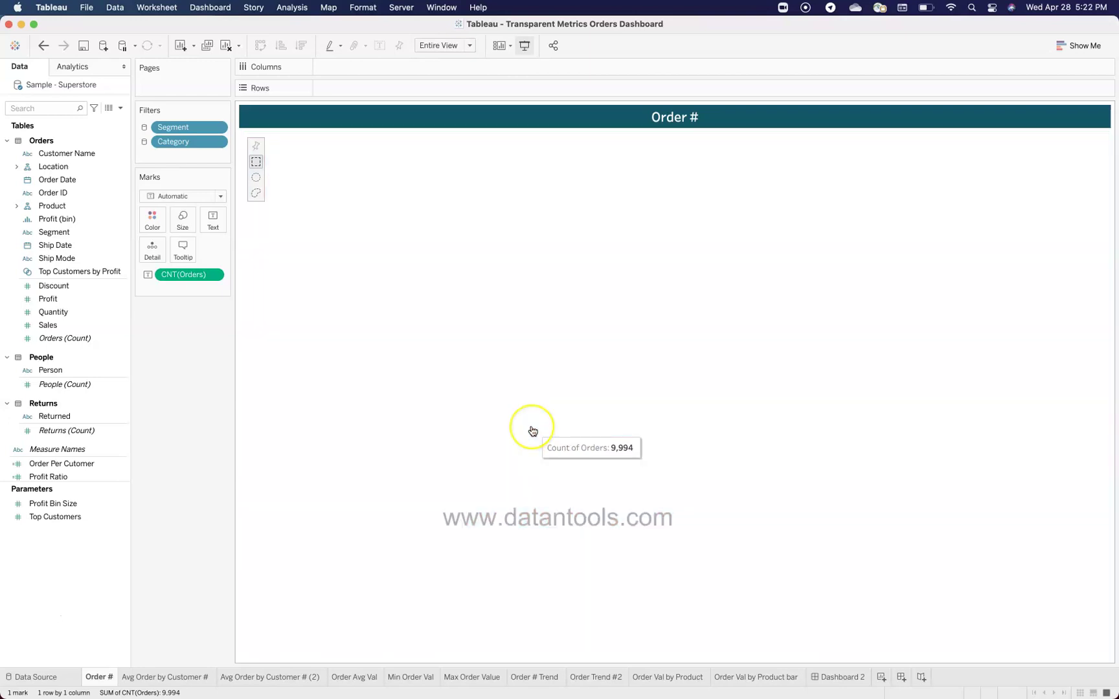
{"action": "left_click", "coordinate": [467, 440]}
{"action": "left_click", "coordinate": [197, 490]}
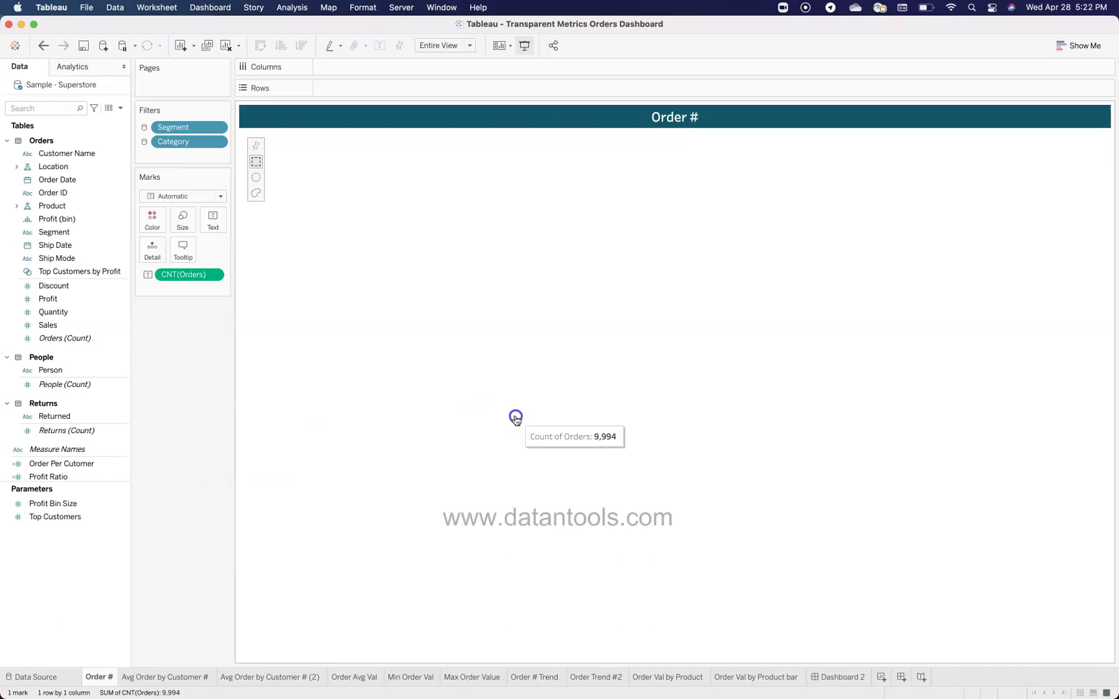
{"action": "left_click", "coordinate": [516, 420]}
{"action": "left_click", "coordinate": [475, 414]}
{"action": "left_click", "coordinate": [473, 409]}
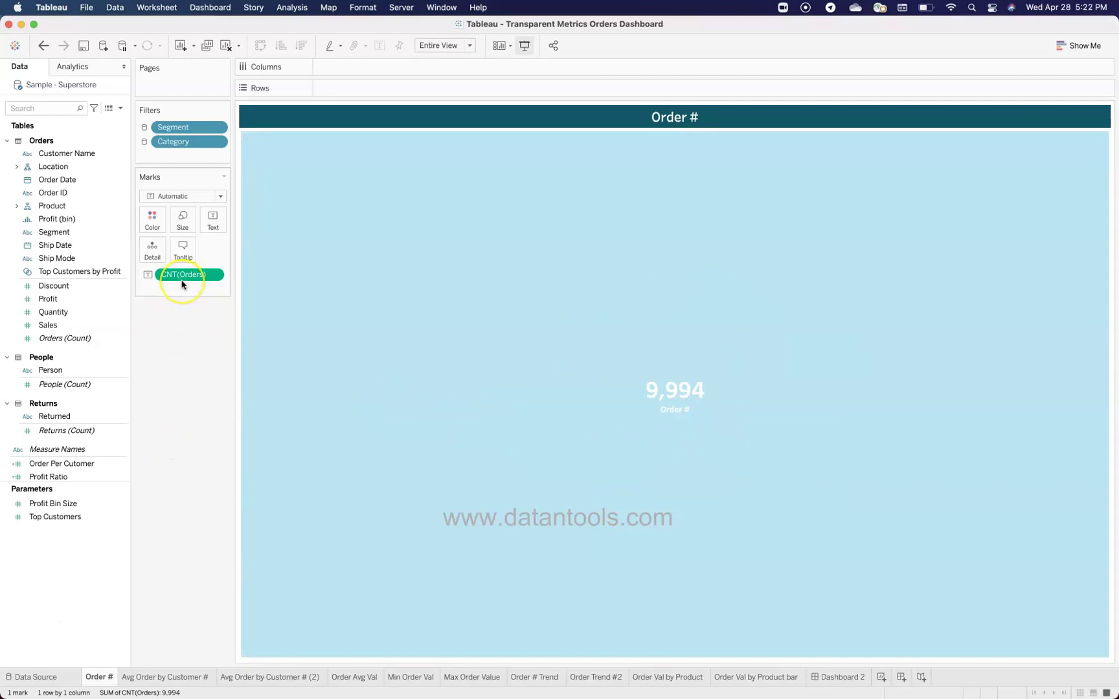
{"action": "left_click", "coordinate": [70, 338]}
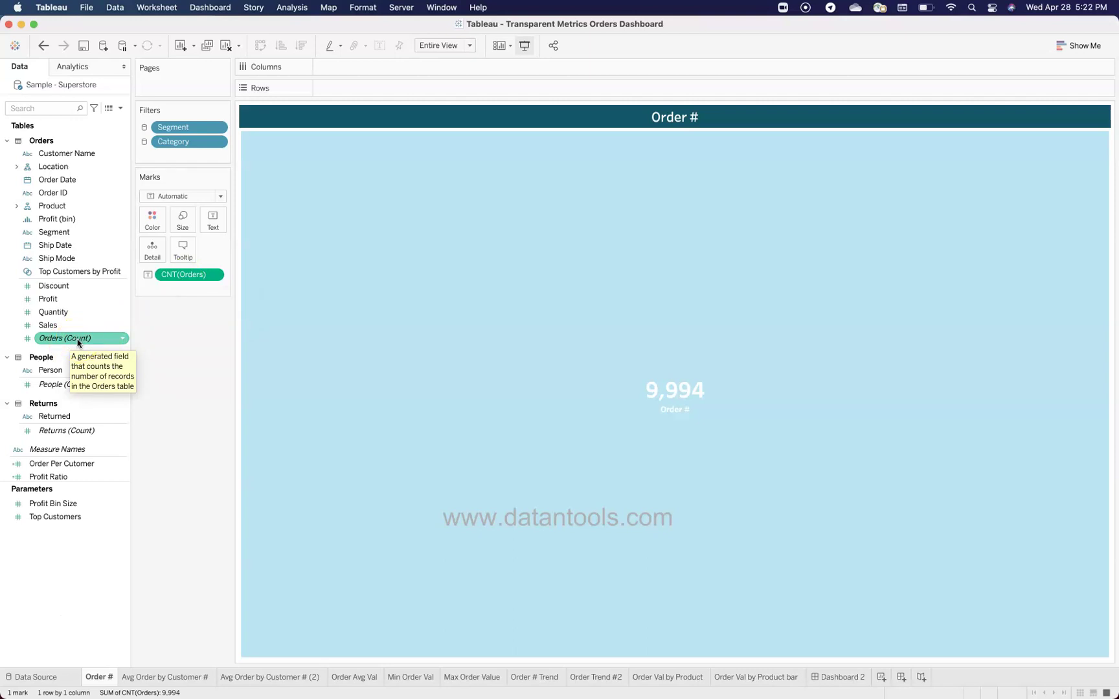
{"action": "left_click", "coordinate": [82, 193]}
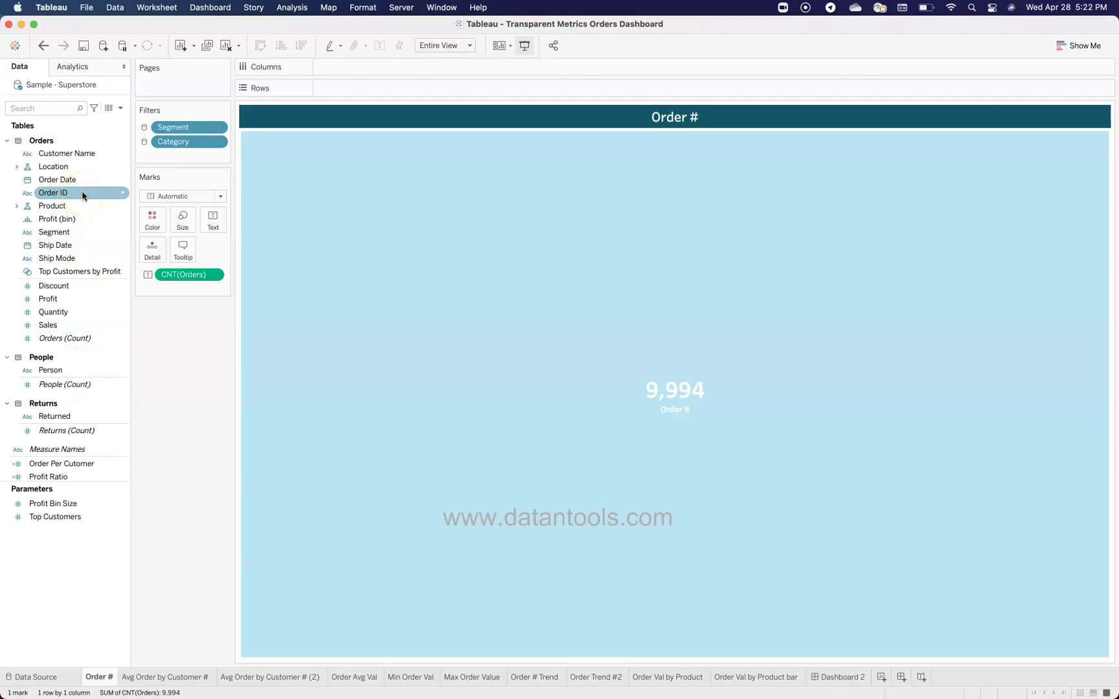
Review the font, size and colour formatting of the <CNT(Orders)> and Order # lines in the mark's text label
{"action": "left_click", "coordinate": [212, 220]}
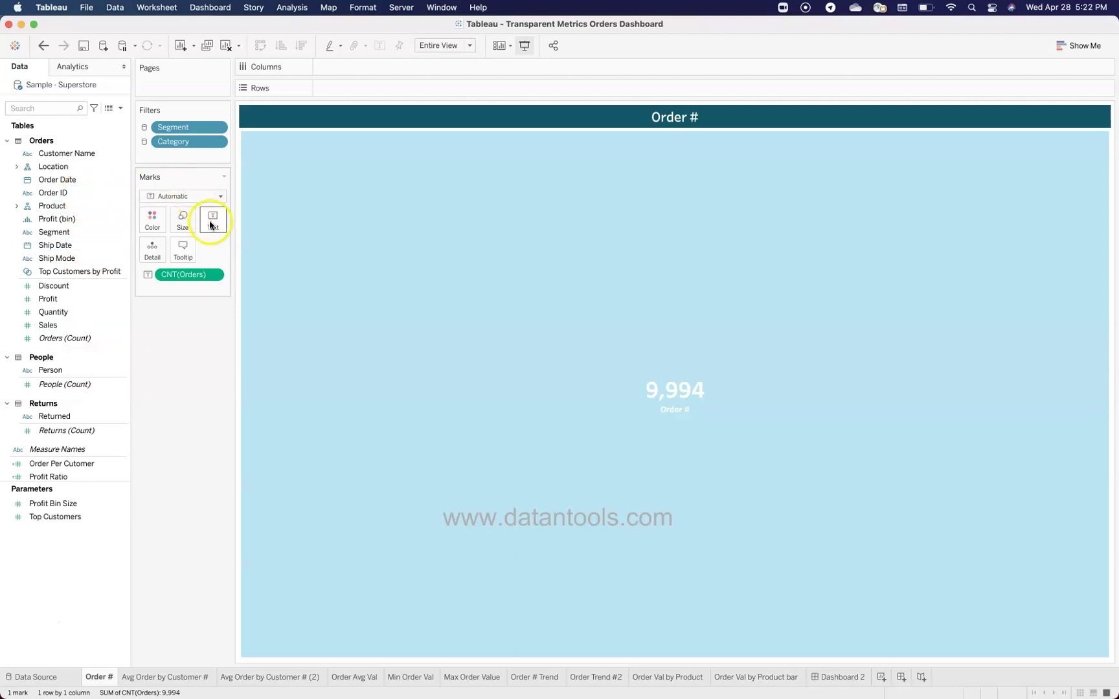
{"action": "left_click", "coordinate": [323, 248]}
{"action": "left_click_drag", "start_coordinate": [475, 310], "coordinate": [675, 308]}
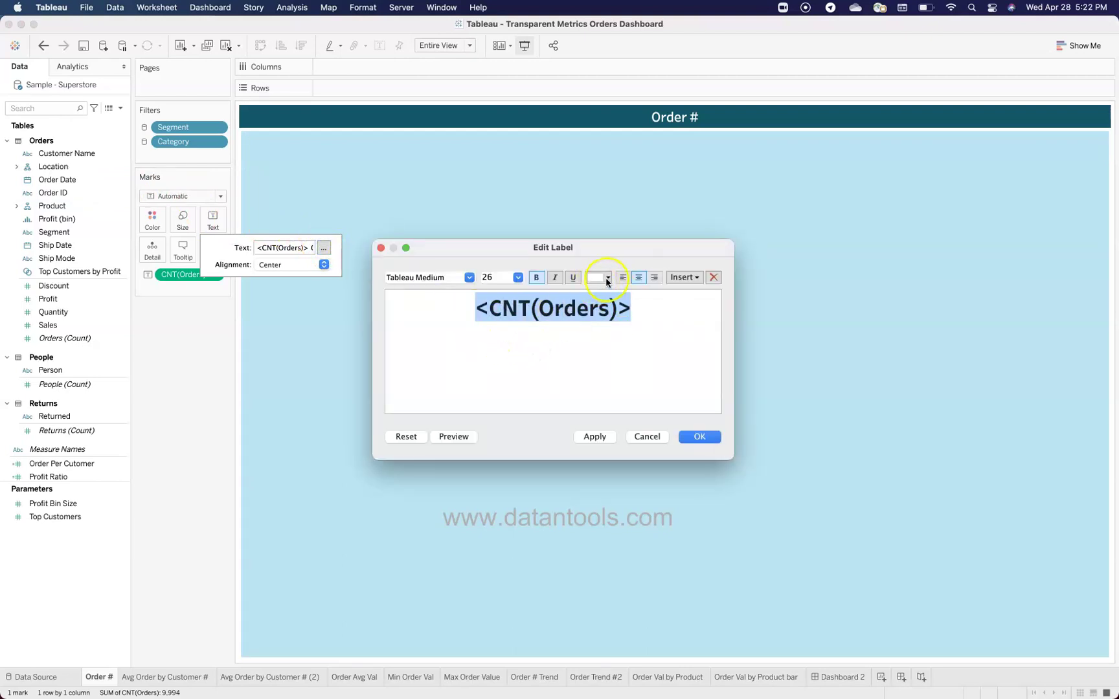
{"action": "left_click", "coordinate": [470, 277]}
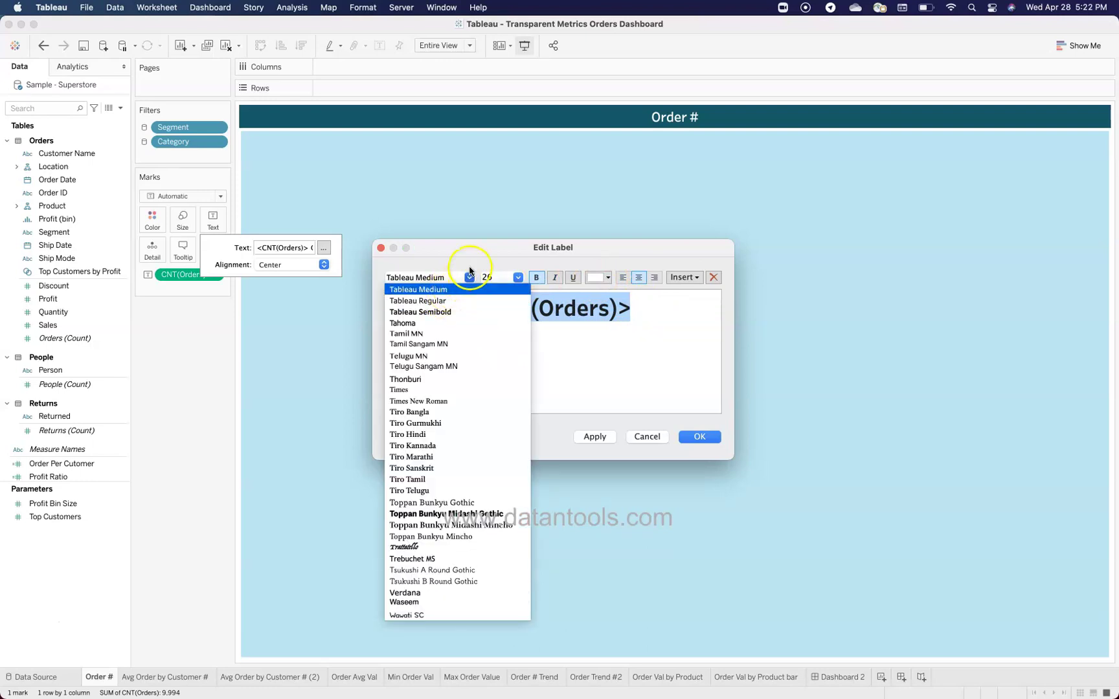
{"action": "left_click", "coordinate": [447, 291]}
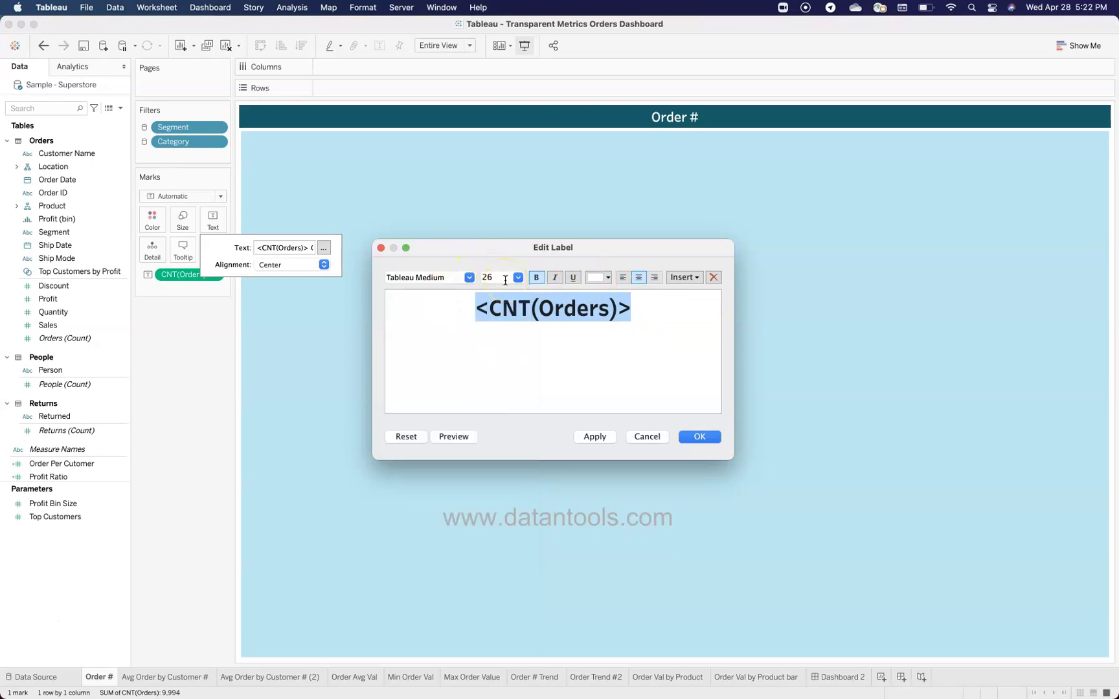
{"action": "left_click_drag", "start_coordinate": [490, 327], "coordinate": [609, 334]}
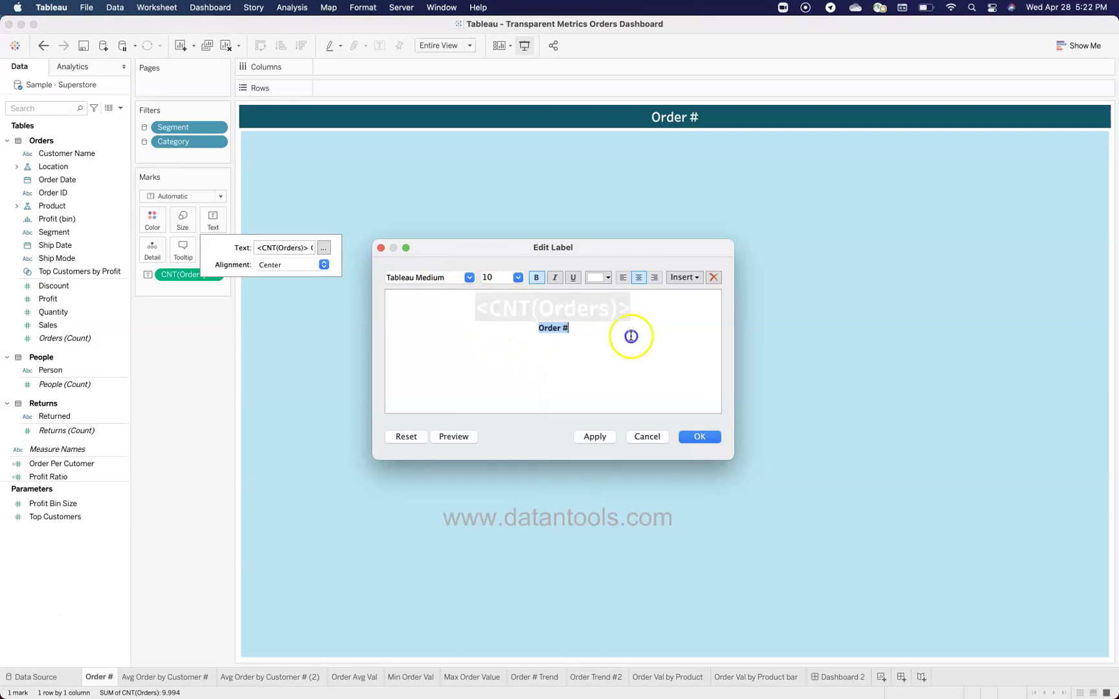
{"action": "triple_click", "coordinate": [554, 332]}
{"action": "triple_click", "coordinate": [569, 328]}
{"action": "left_click", "coordinate": [699, 437]}
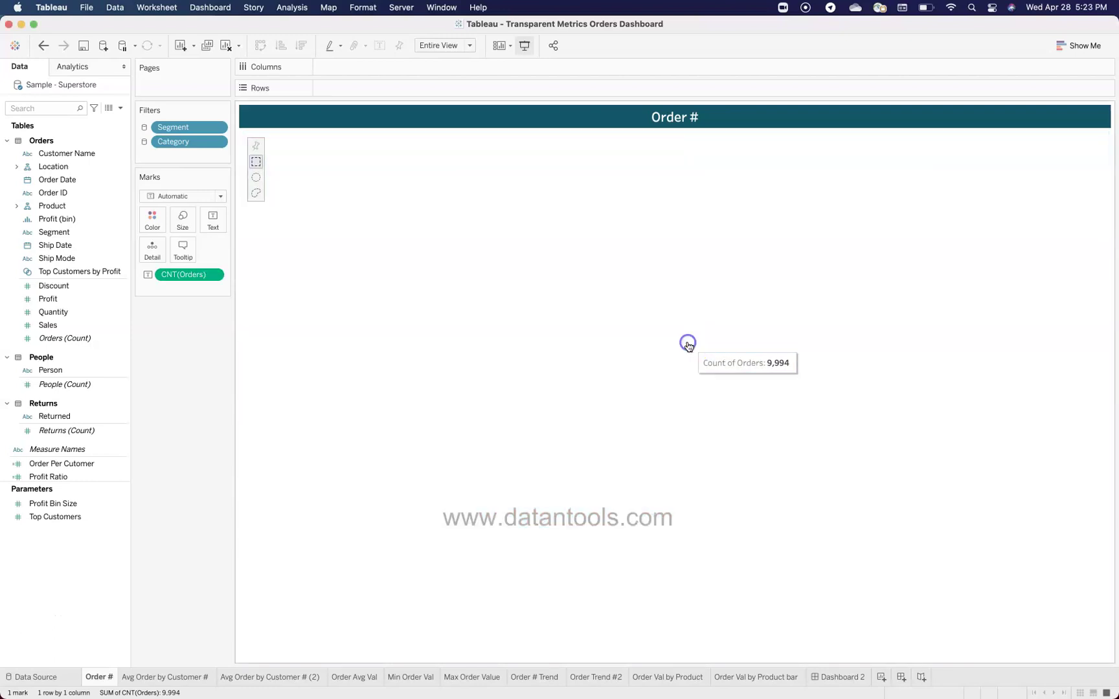
Return to Dashboard 2 and examine its order metric tiles and charts
{"action": "left_click", "coordinate": [688, 346]}
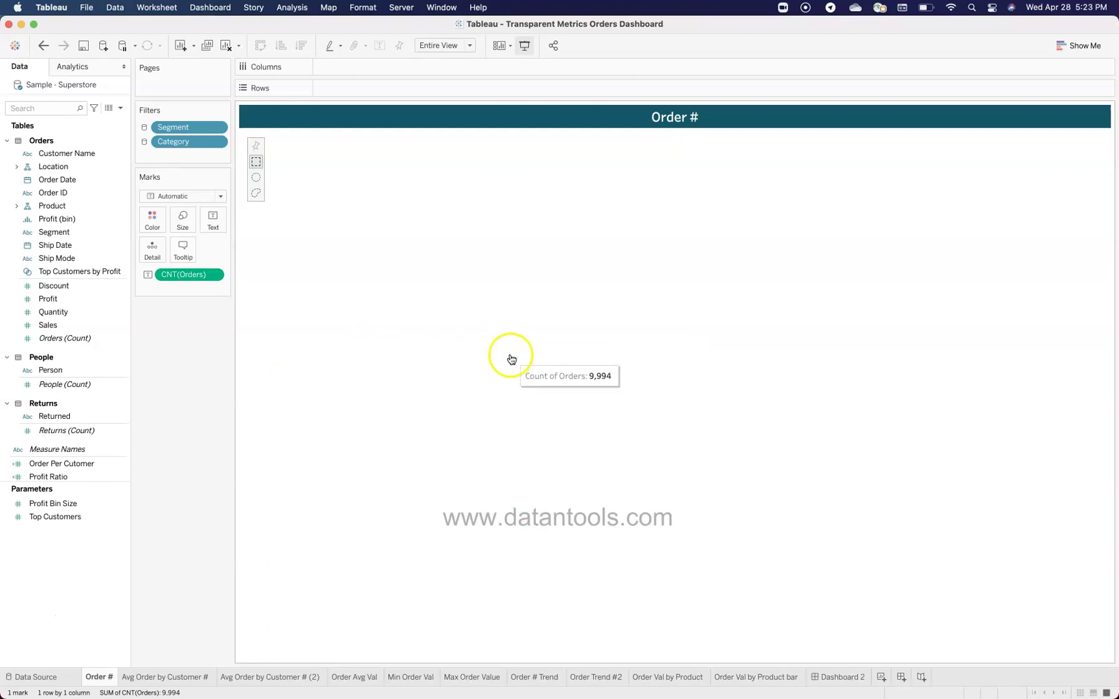
{"action": "left_click", "coordinate": [841, 677]}
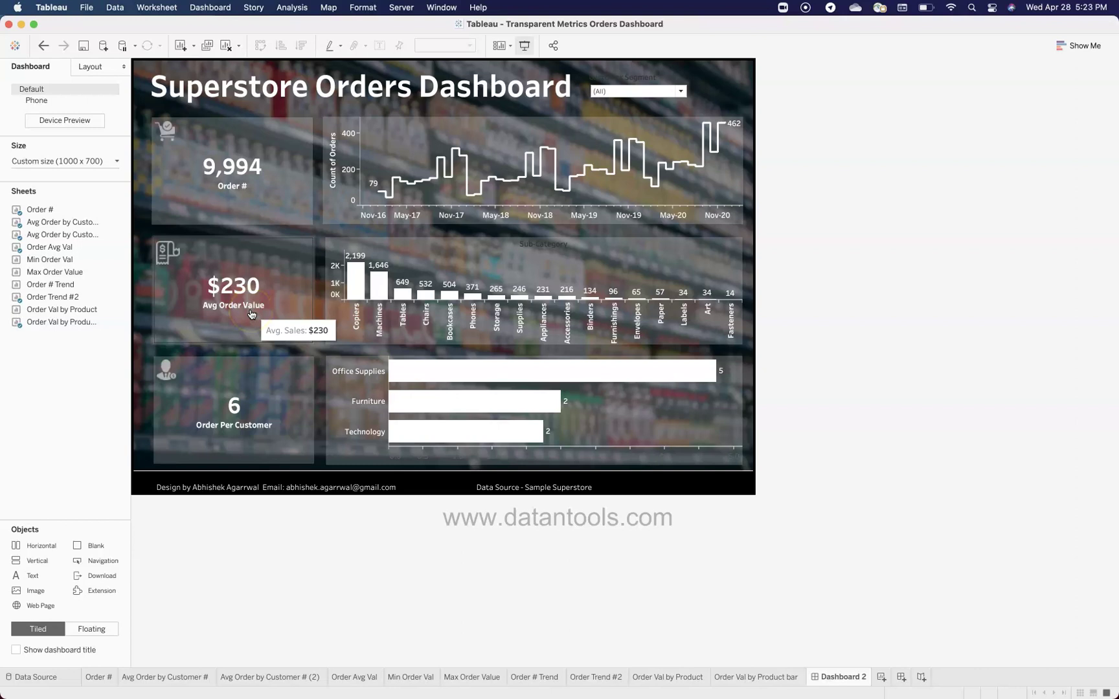
{"action": "left_click", "coordinate": [274, 405]}
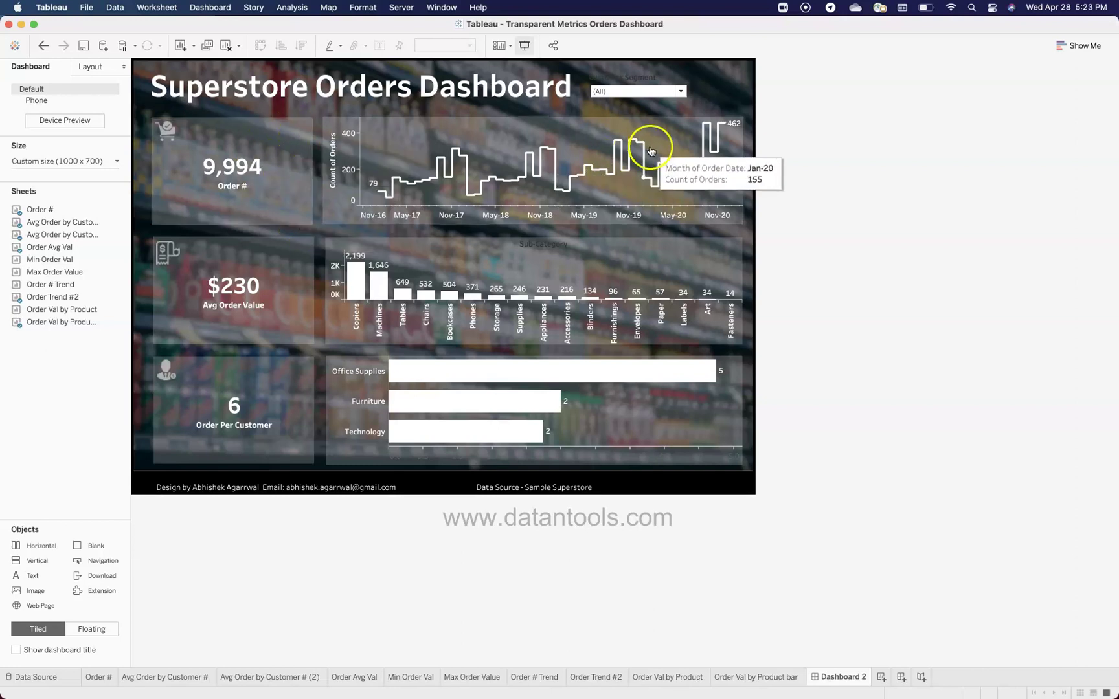
Review the image file and fit options of the dashboard's background image object
{"action": "left_click", "coordinate": [735, 83]}
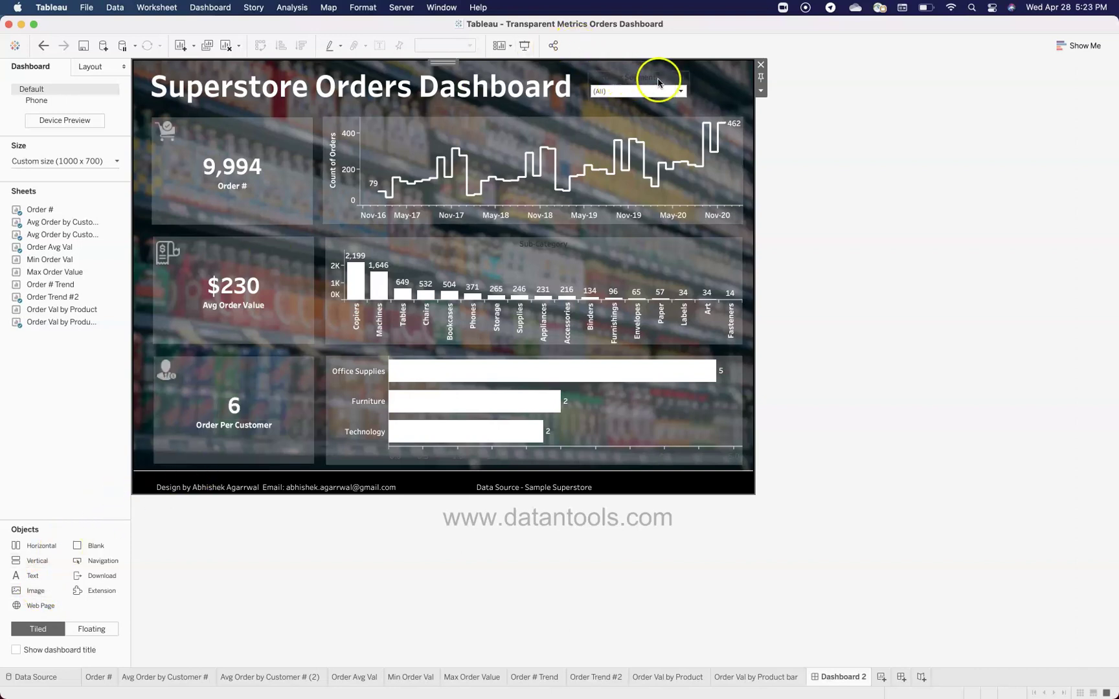
{"action": "left_click", "coordinate": [760, 91]}
{"action": "left_click", "coordinate": [776, 107]}
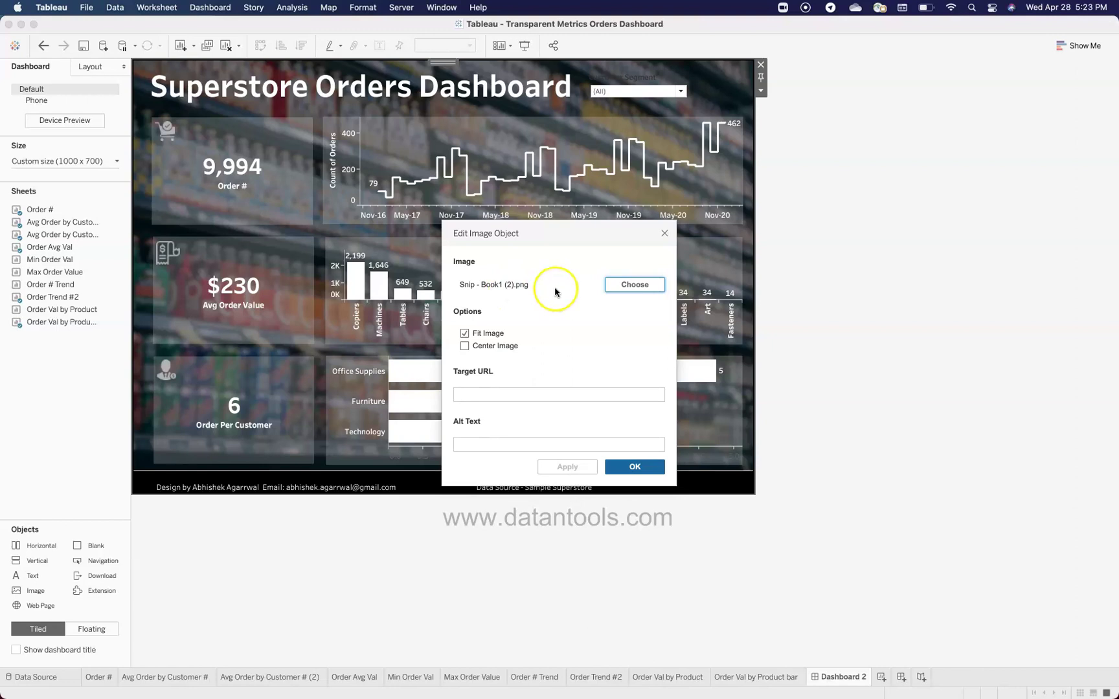
{"action": "left_click", "coordinate": [665, 234]}
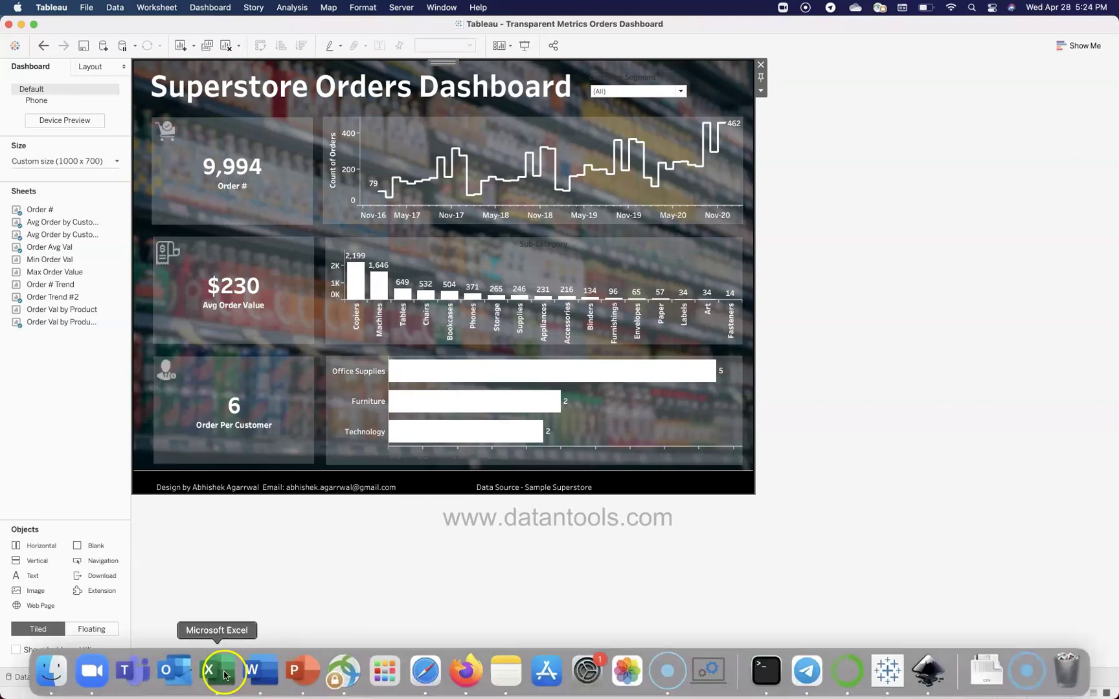
Switch to Excel and compare its grey customer picture with the Order Per Customer icon on the Tableau dashboard
{"action": "left_click", "coordinate": [223, 672]}
{"action": "left_click", "coordinate": [320, 349]}
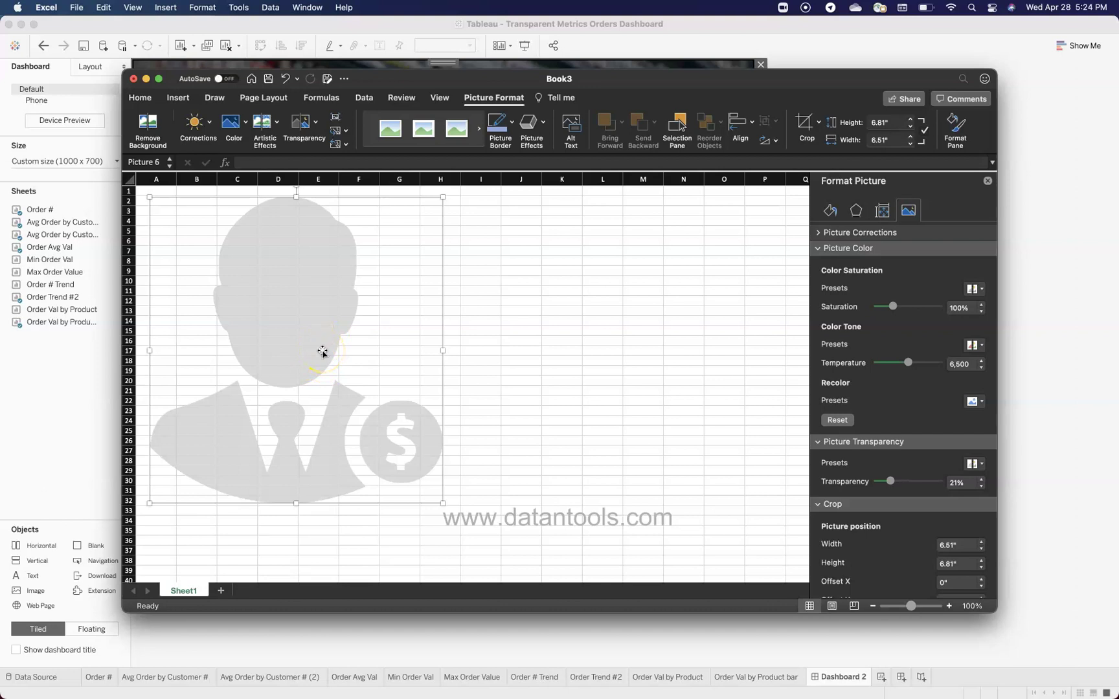
{"action": "key", "text": "super+Tab"}
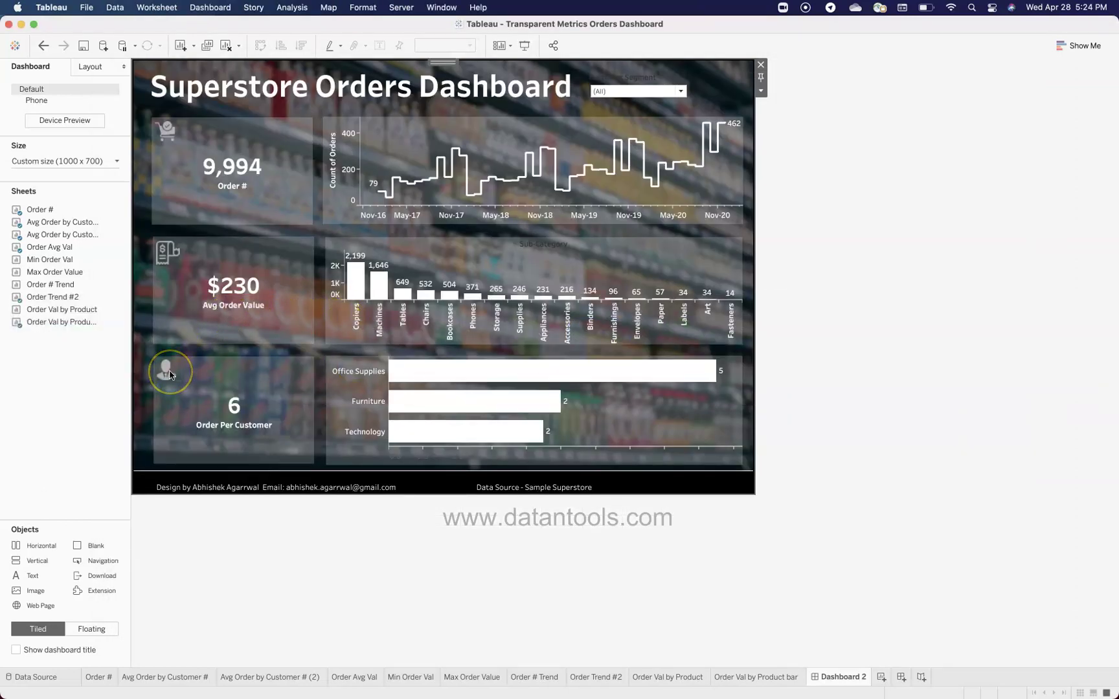
{"action": "key", "text": "super+Tab"}
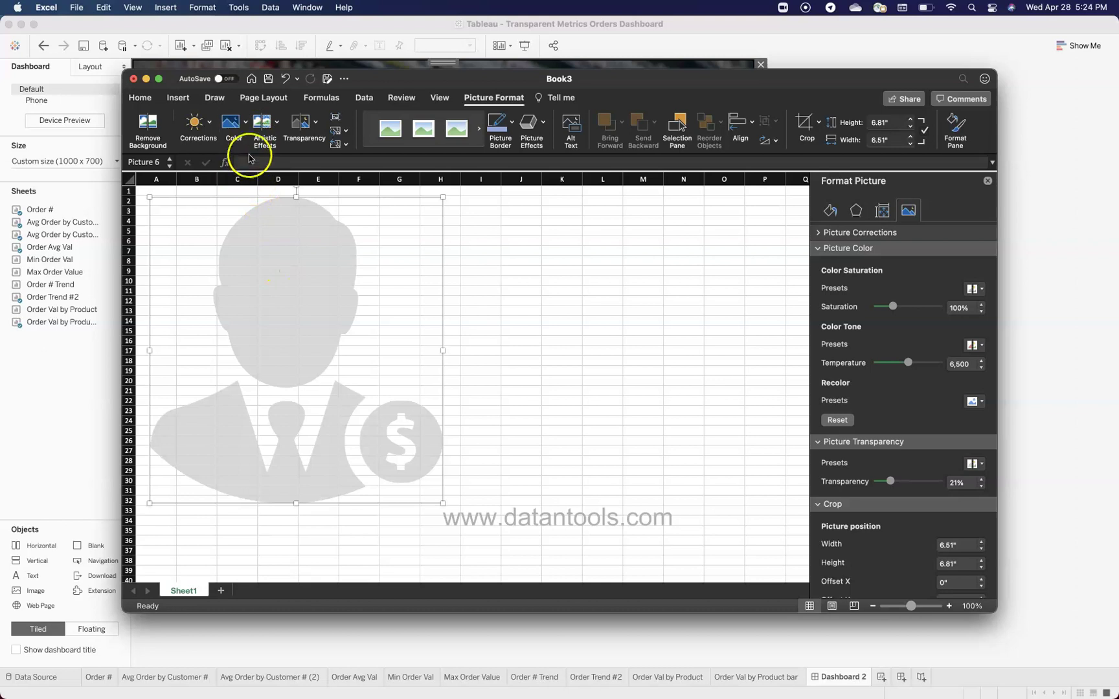
Examine the color and correction presets available for the customer picture
{"action": "left_click", "coordinate": [247, 130]}
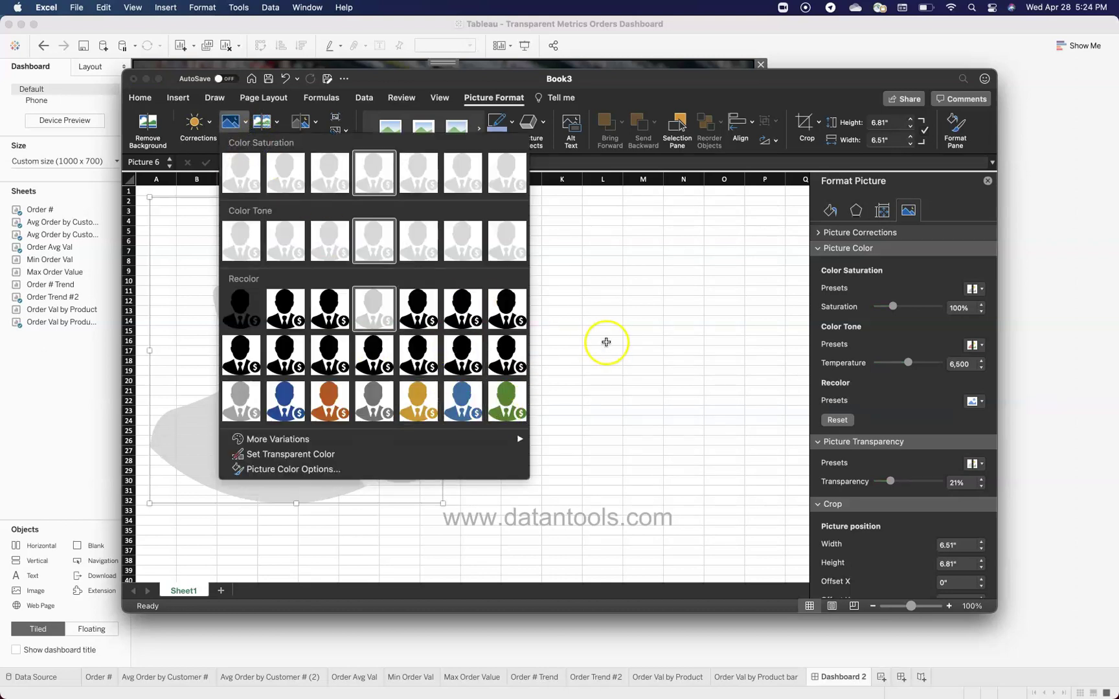
{"action": "left_click", "coordinate": [607, 341]}
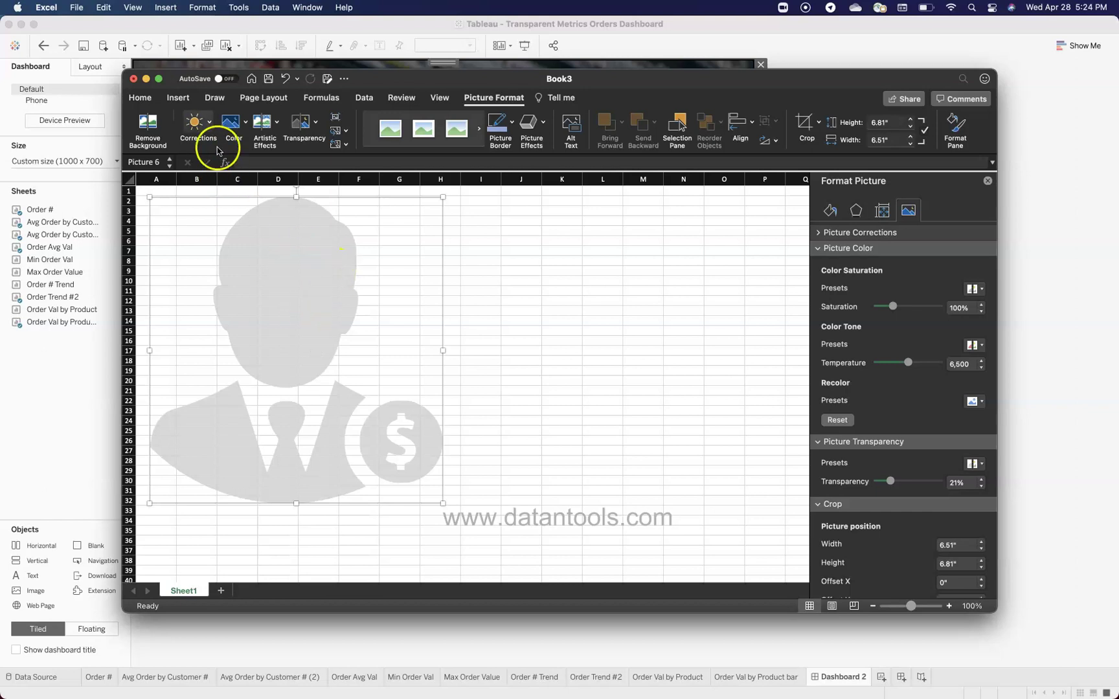
{"action": "left_click", "coordinate": [209, 122]}
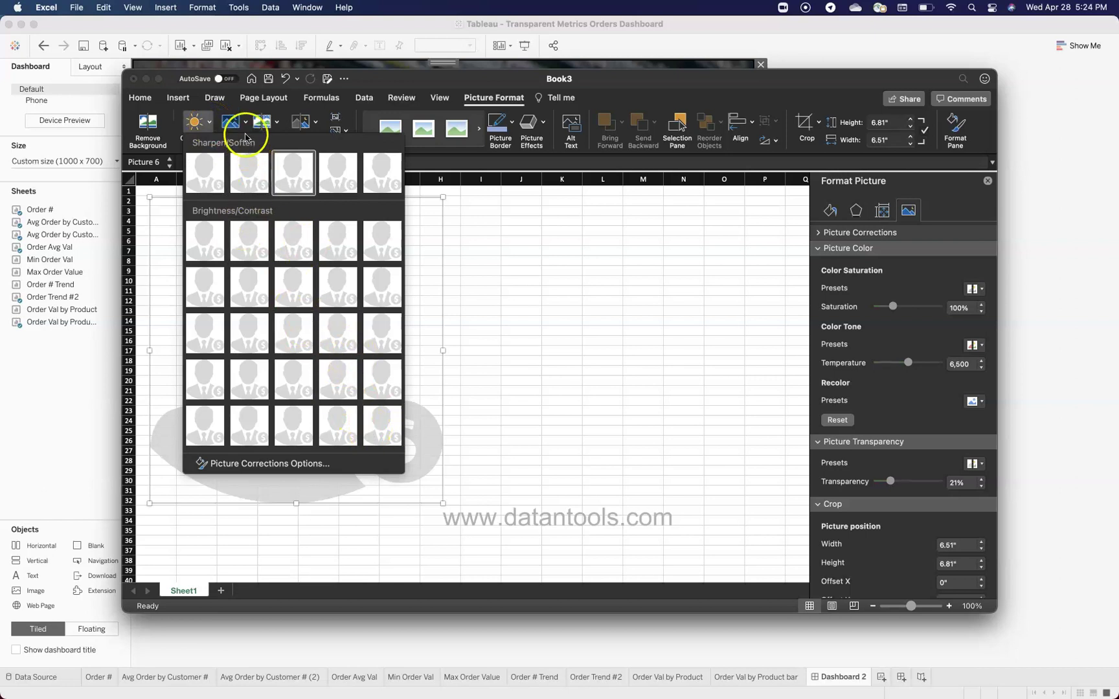
{"action": "left_click", "coordinate": [237, 114]}
{"action": "left_click", "coordinate": [237, 117]}
{"action": "left_click", "coordinate": [618, 392]}
Switch back to Tableau and examine the dashboard's title object, the Order # Trend and Min Order Val sheet previews, and the Order # tile
{"action": "key", "text": "super+Tab"}
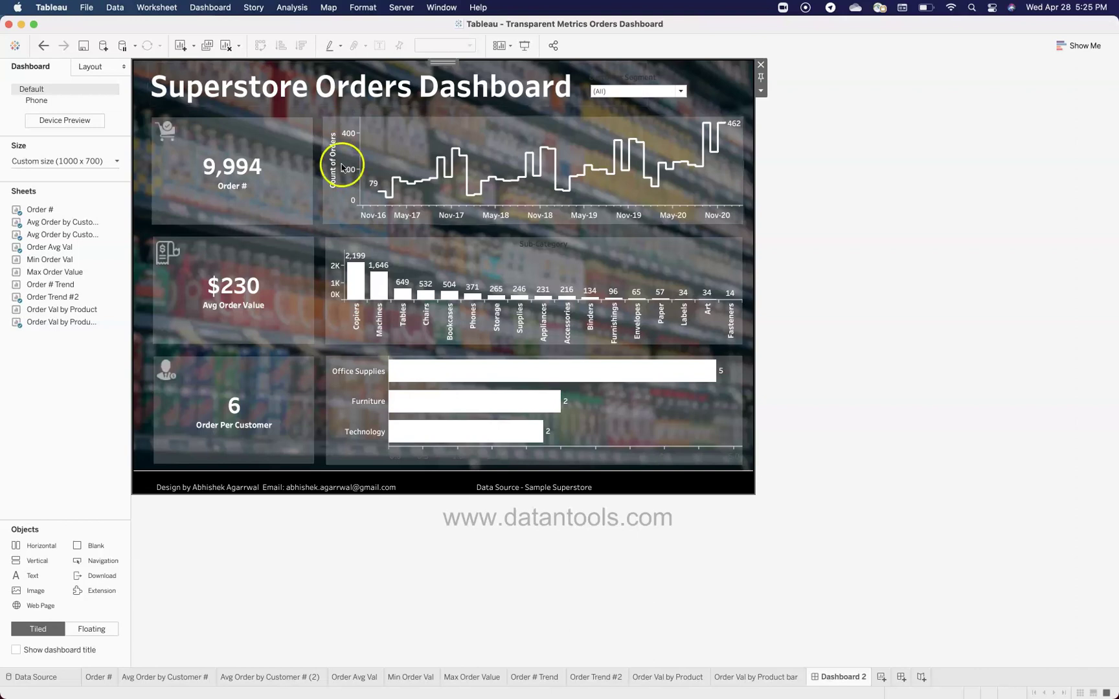
{"action": "mouse_move", "coordinate": [437, 188]}
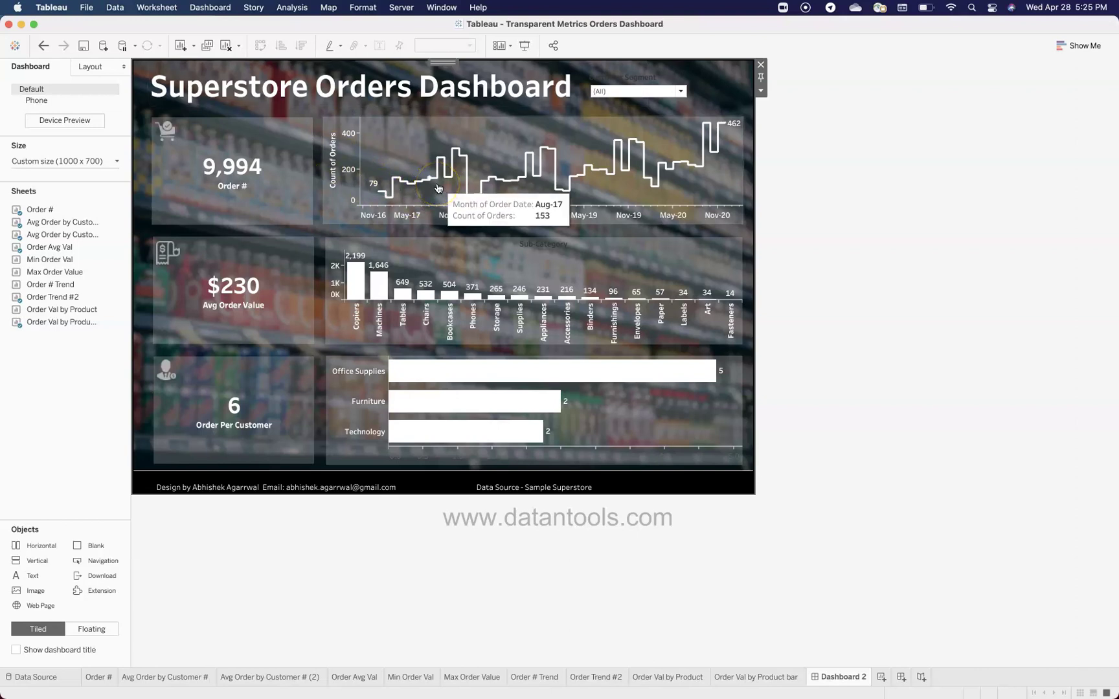
{"action": "left_click", "coordinate": [793, 262]}
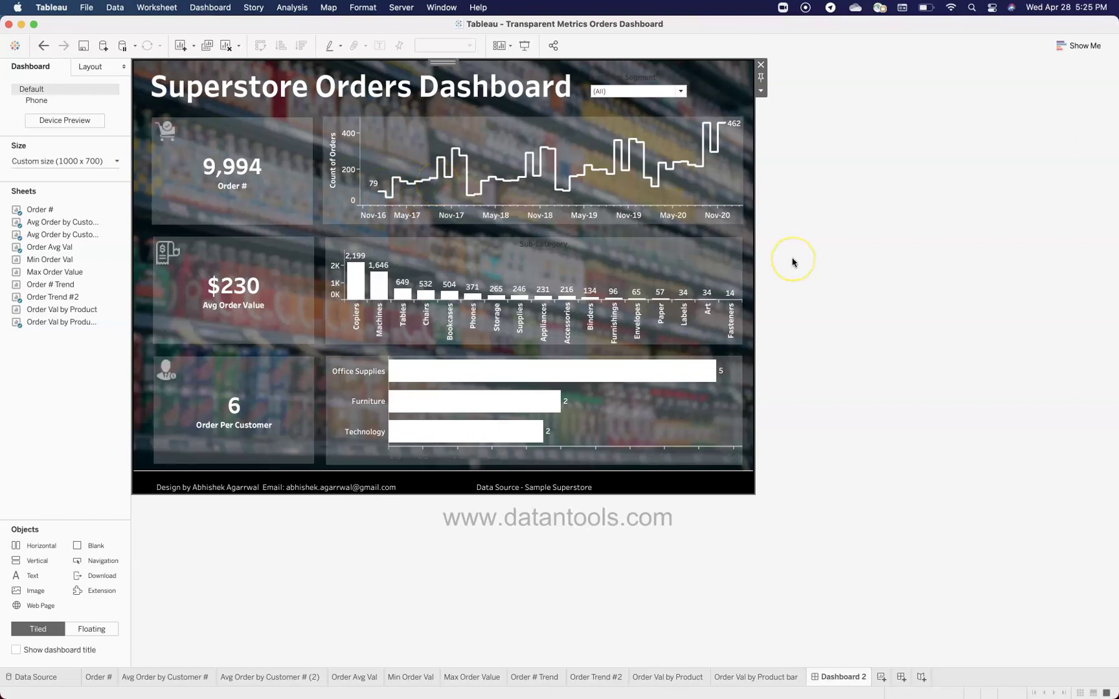
{"action": "left_click", "coordinate": [833, 211]}
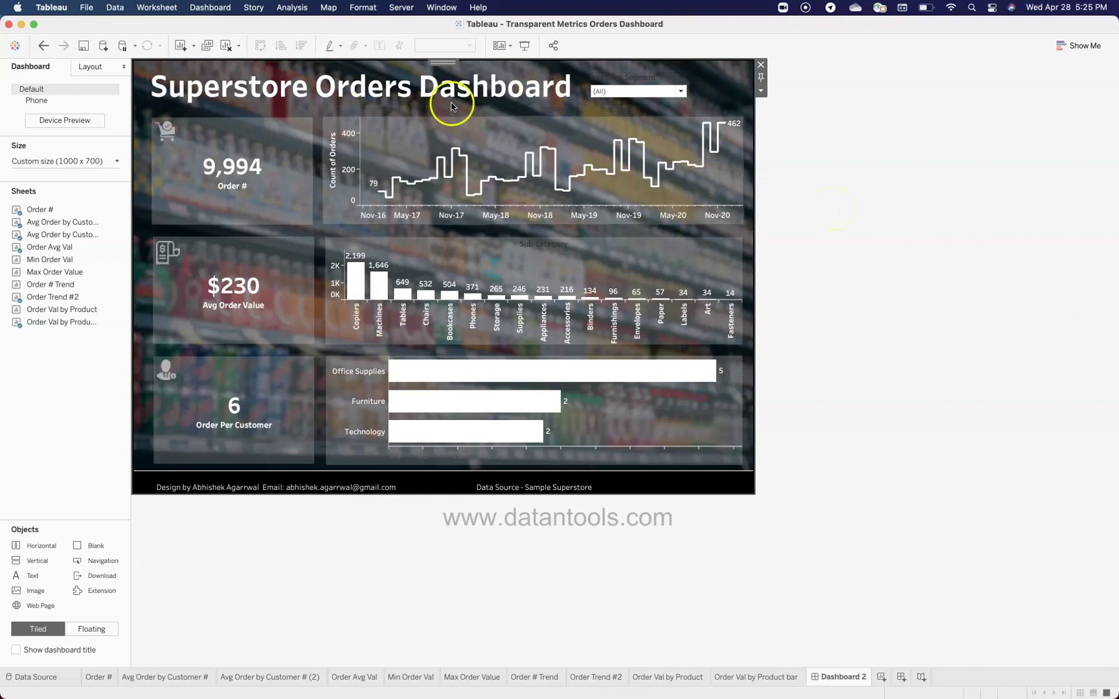
{"action": "left_click", "coordinate": [592, 88]}
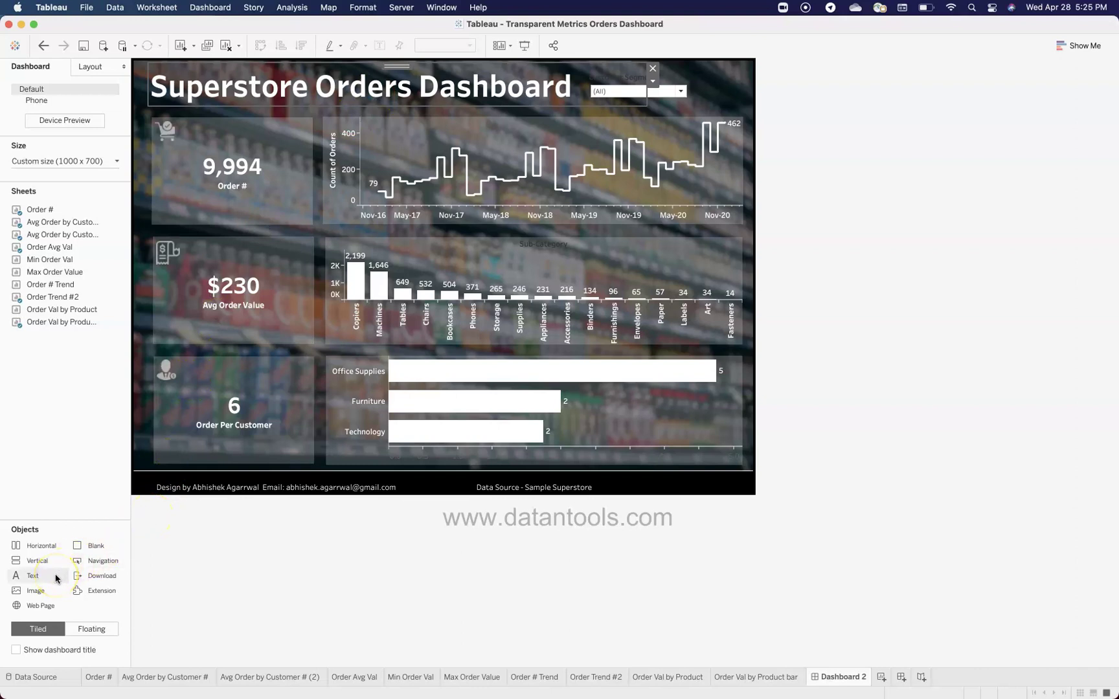
{"action": "mouse_move", "coordinate": [112, 285]}
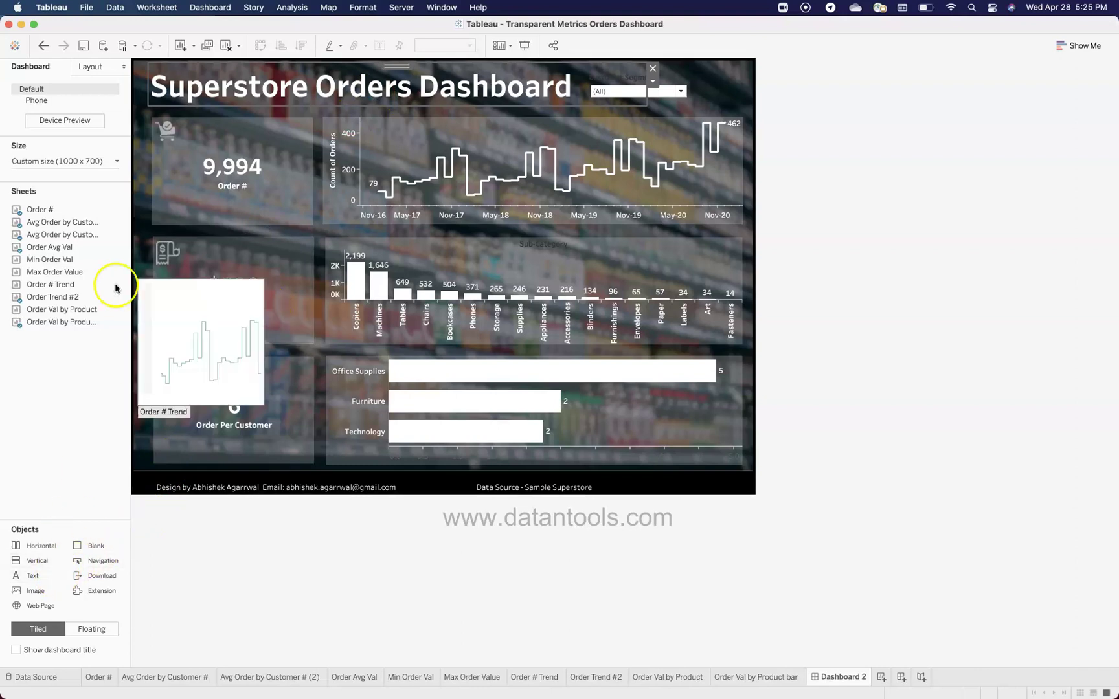
{"action": "mouse_move", "coordinate": [59, 263]}
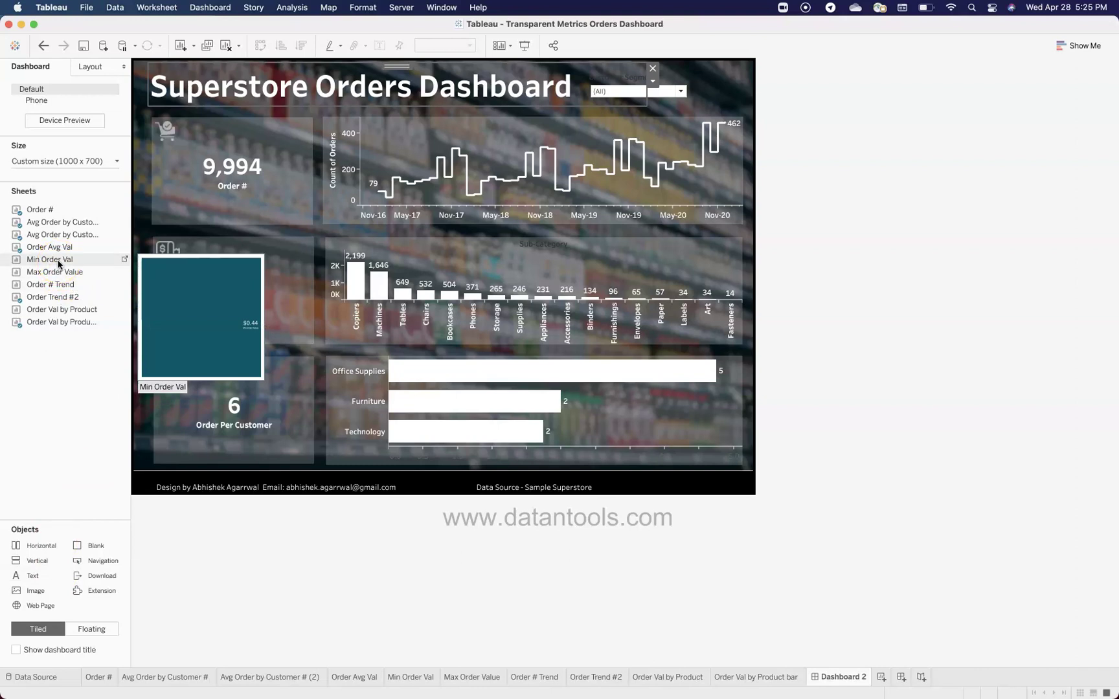
{"action": "left_click", "coordinate": [337, 206]}
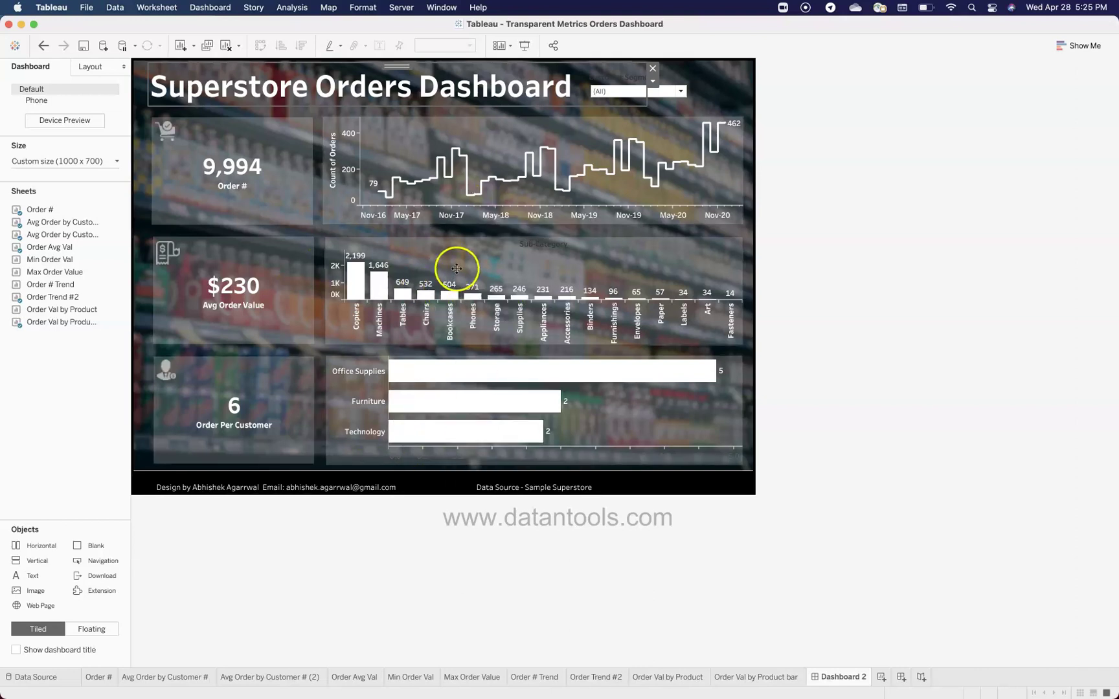
{"action": "left_click", "coordinate": [295, 150]}
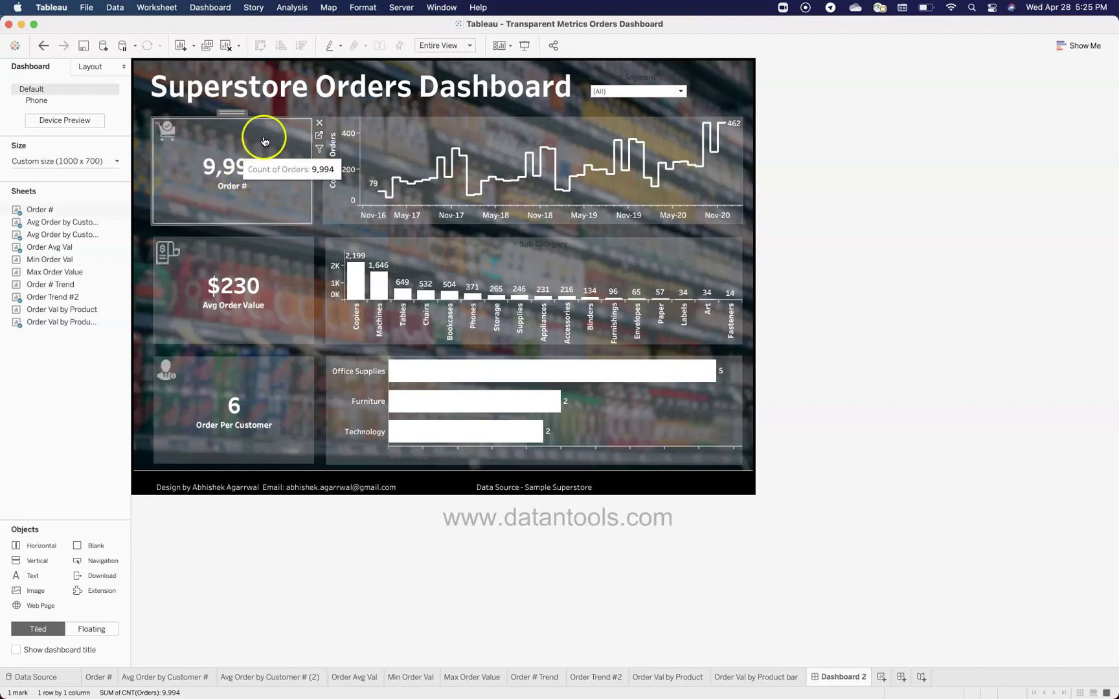
Review the background color and opacity settings of the Order # tile on the dashboard
{"action": "mouse_move", "coordinate": [64, 216]}
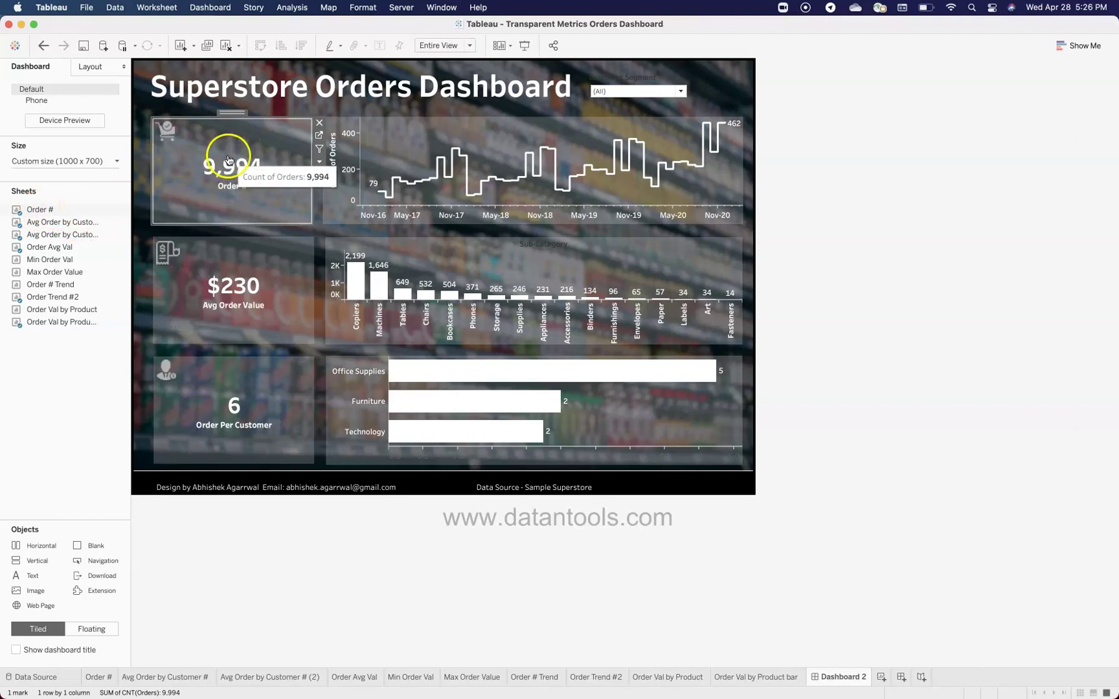
{"action": "left_click", "coordinate": [96, 68]}
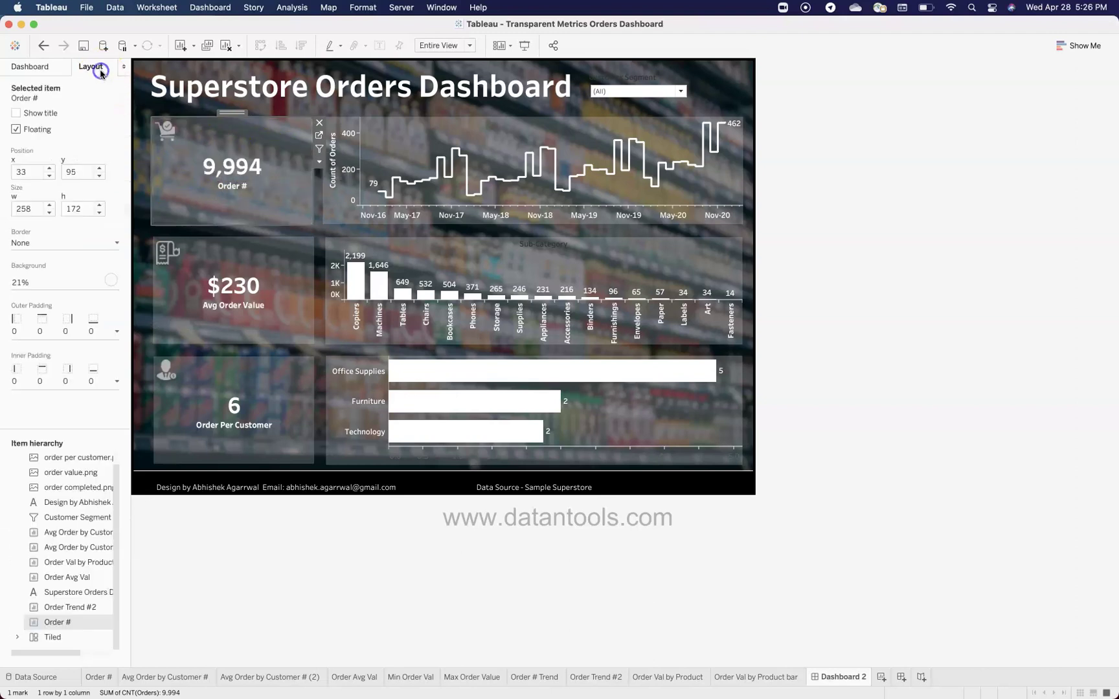
{"action": "left_click", "coordinate": [109, 280]}
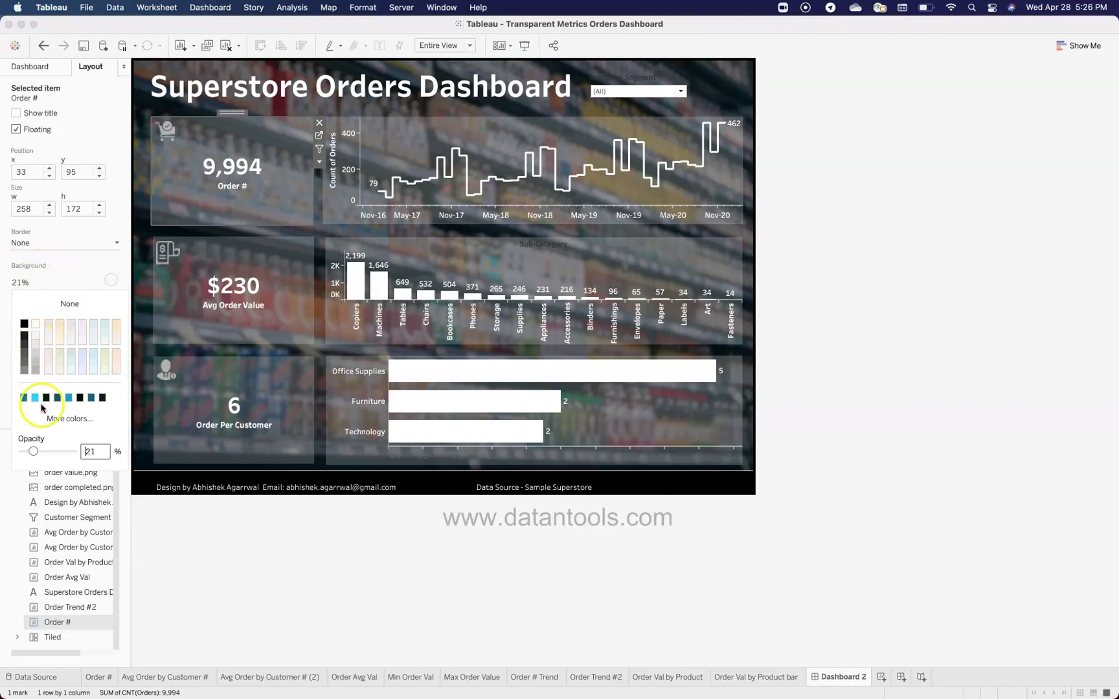
{"action": "left_click", "coordinate": [103, 448]}
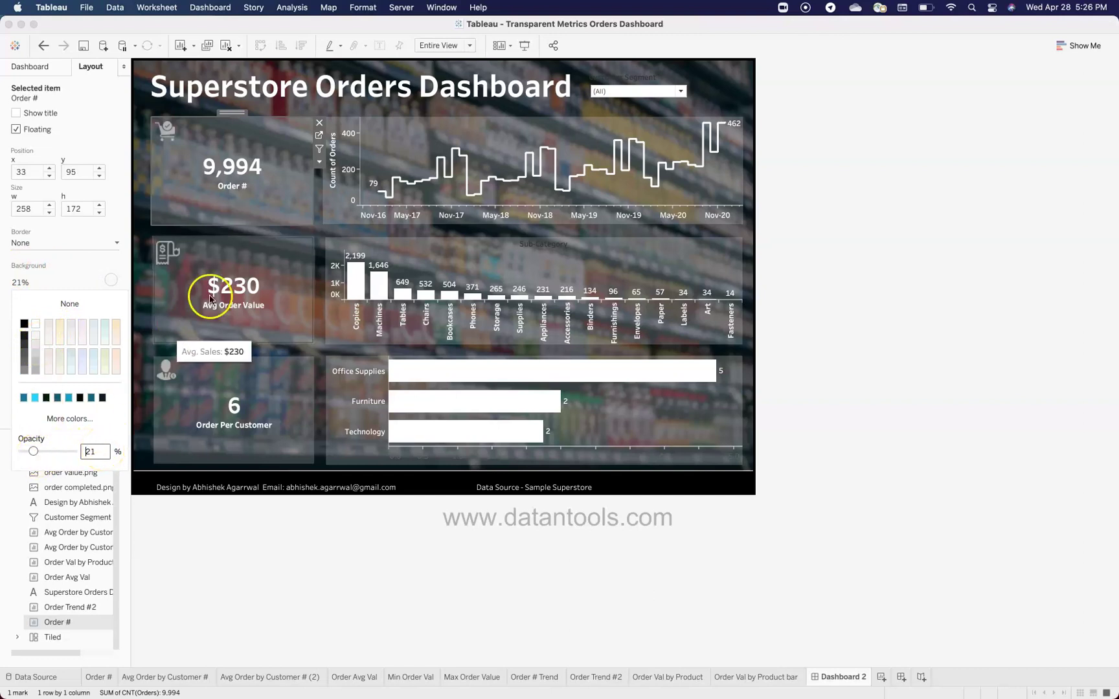
{"action": "left_click", "coordinate": [241, 114]}
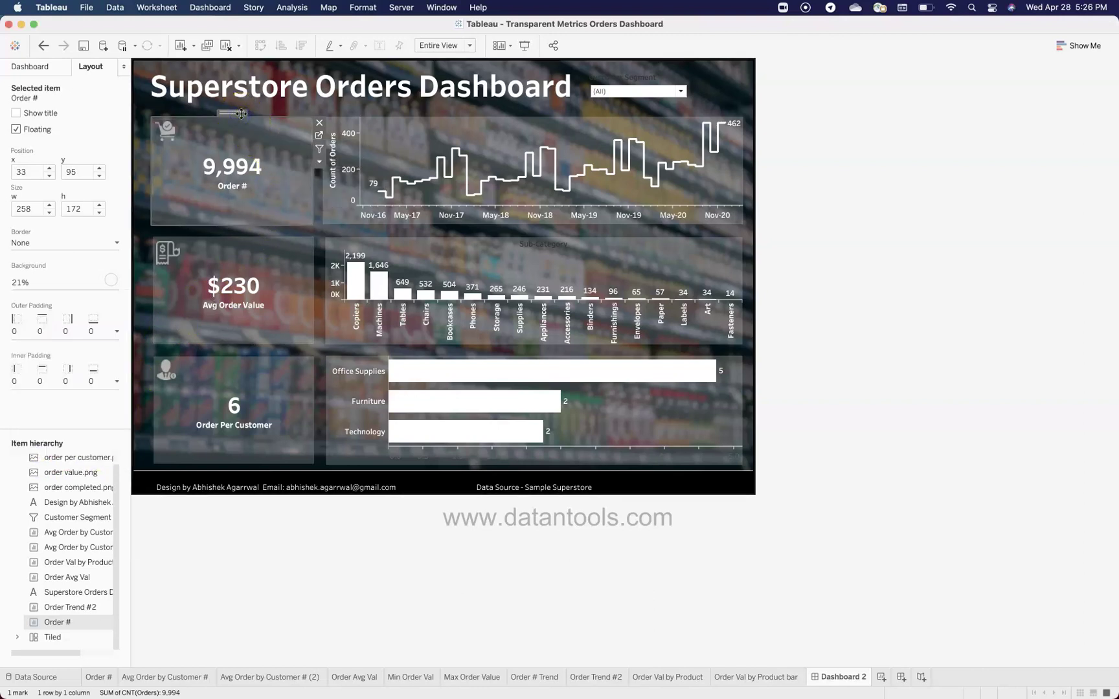
{"action": "left_click", "coordinate": [419, 98]}
{"action": "left_click", "coordinate": [602, 83]}
{"action": "left_click", "coordinate": [674, 104]}
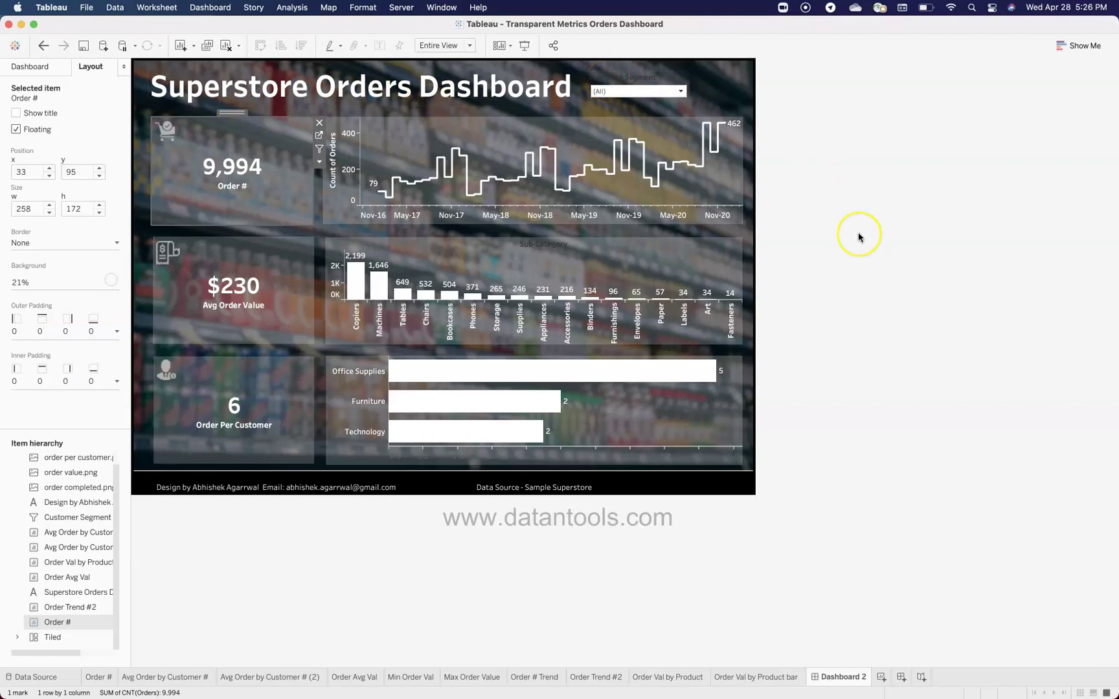
Review the Order # tile's icon image settings and the image files available for it, without replacing the icon
{"action": "left_click", "coordinate": [268, 200]}
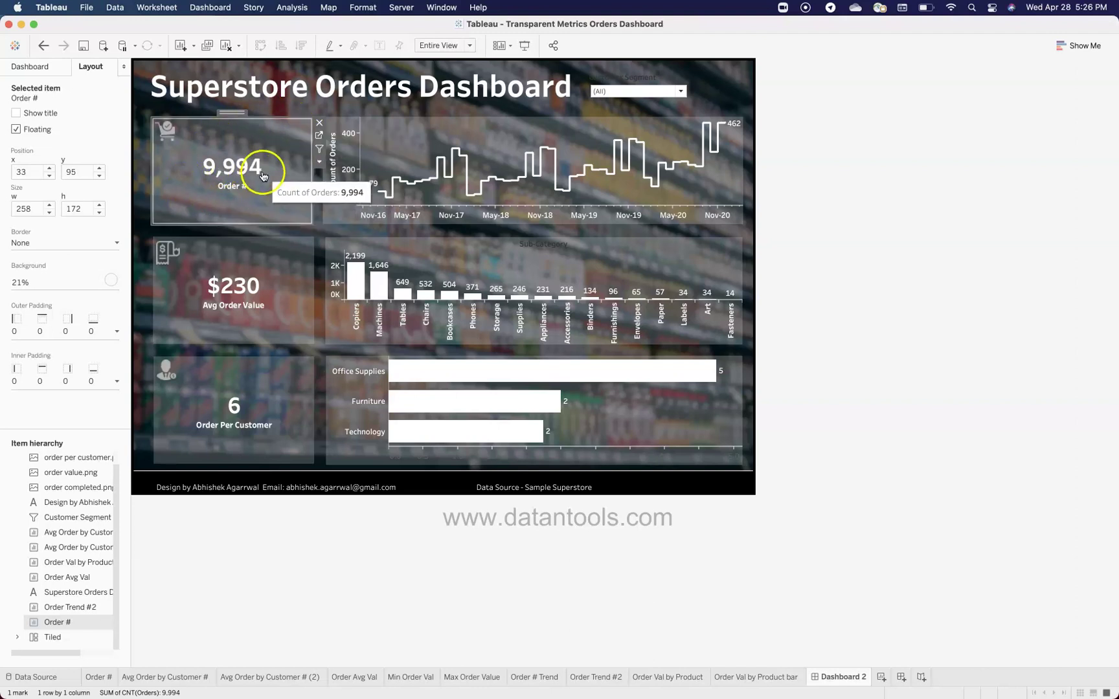
{"action": "left_click", "coordinate": [170, 139]}
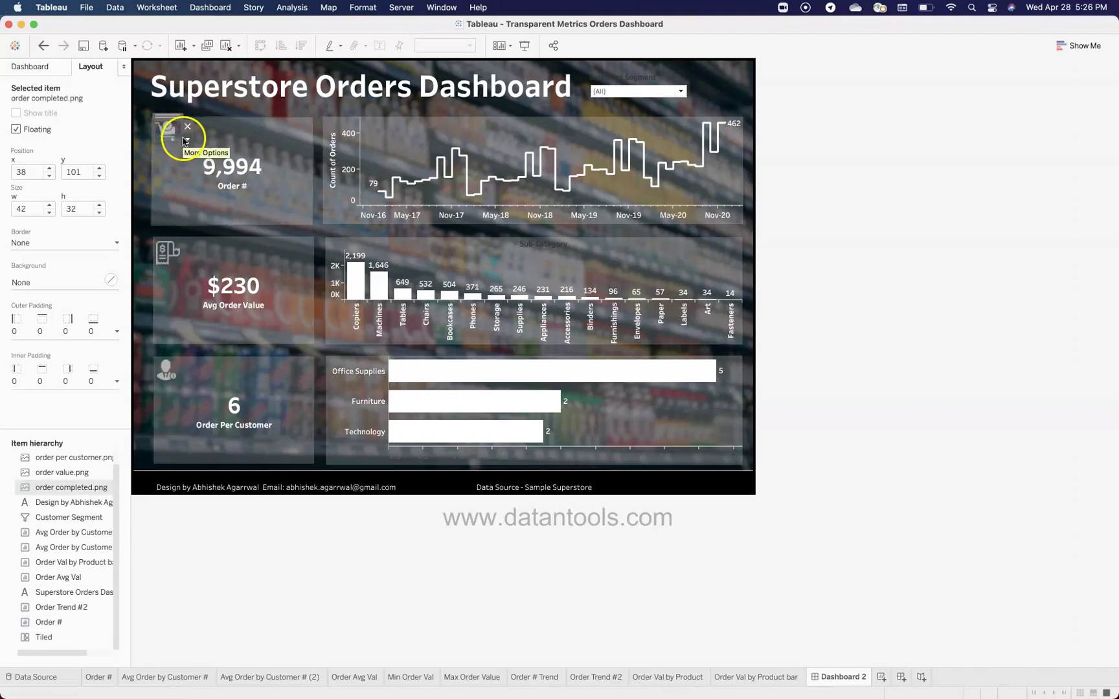
{"action": "left_click", "coordinate": [187, 139]}
{"action": "left_click", "coordinate": [208, 155]}
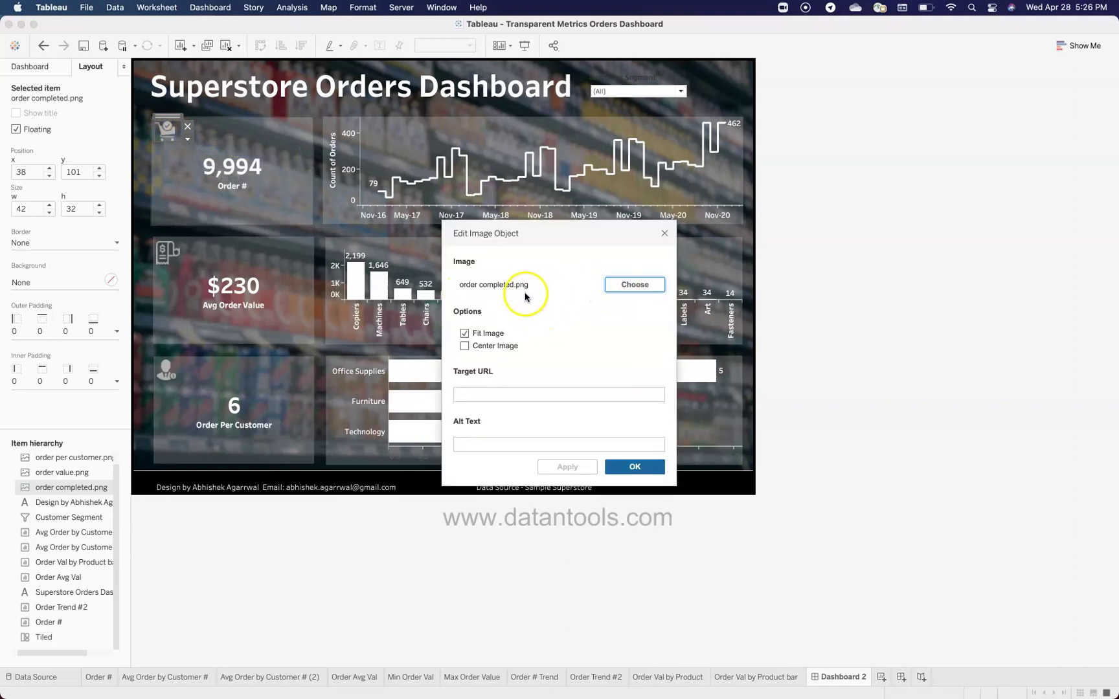
{"action": "left_click", "coordinate": [639, 287]}
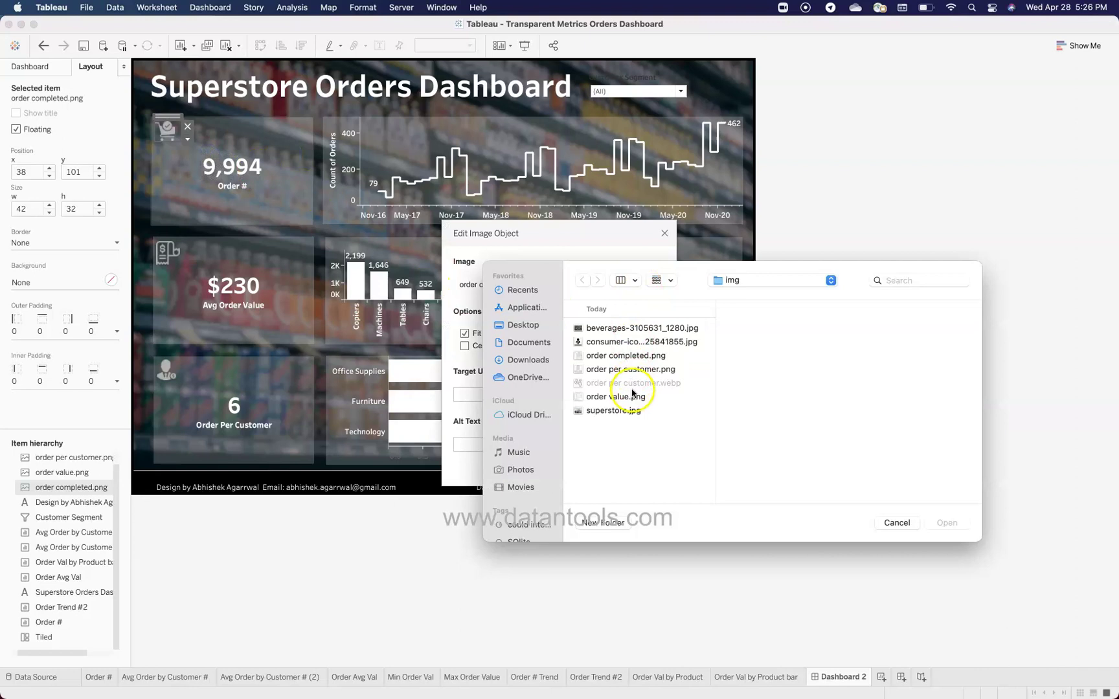
{"action": "left_click", "coordinate": [892, 522]}
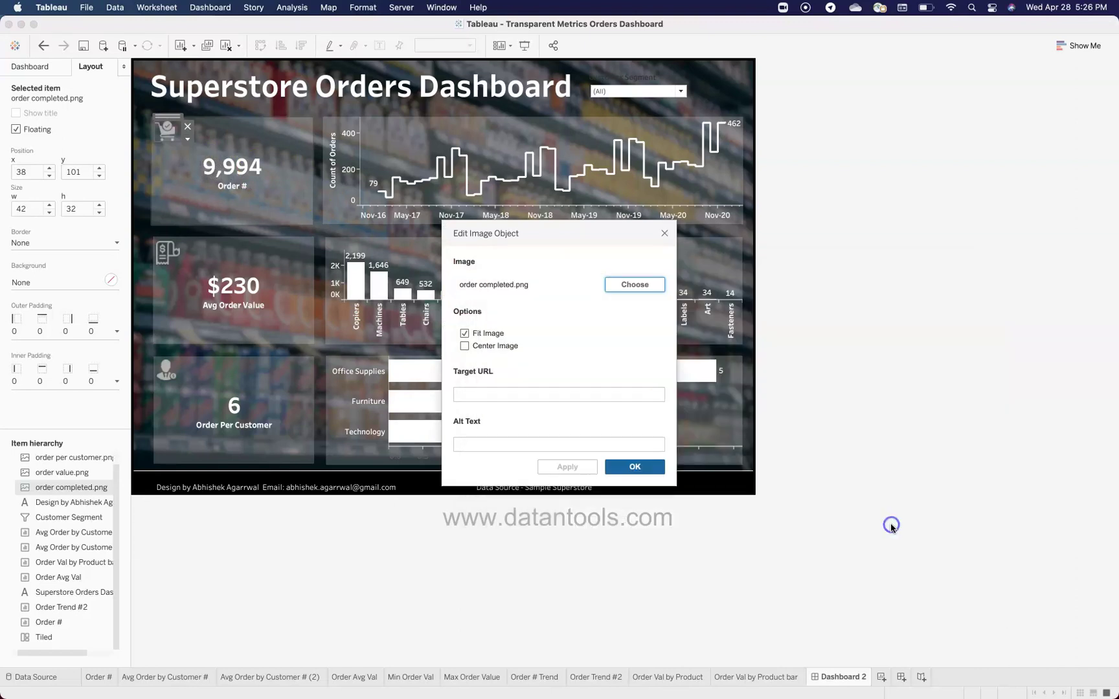
{"action": "left_click", "coordinate": [664, 235]}
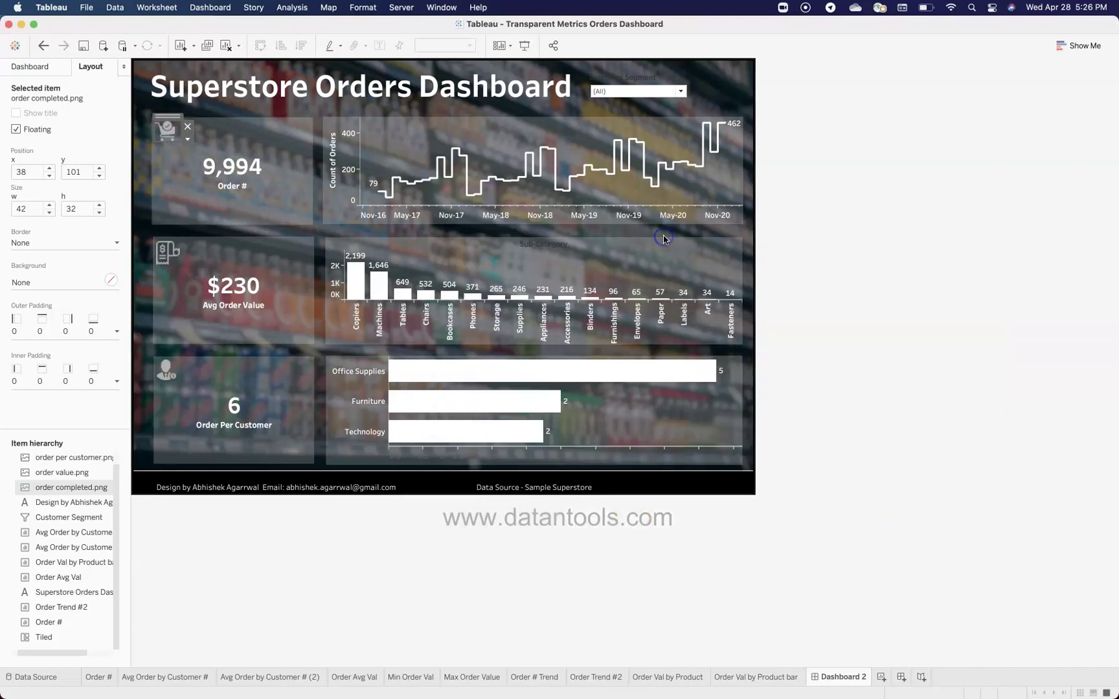
{"action": "left_click", "coordinate": [817, 291]}
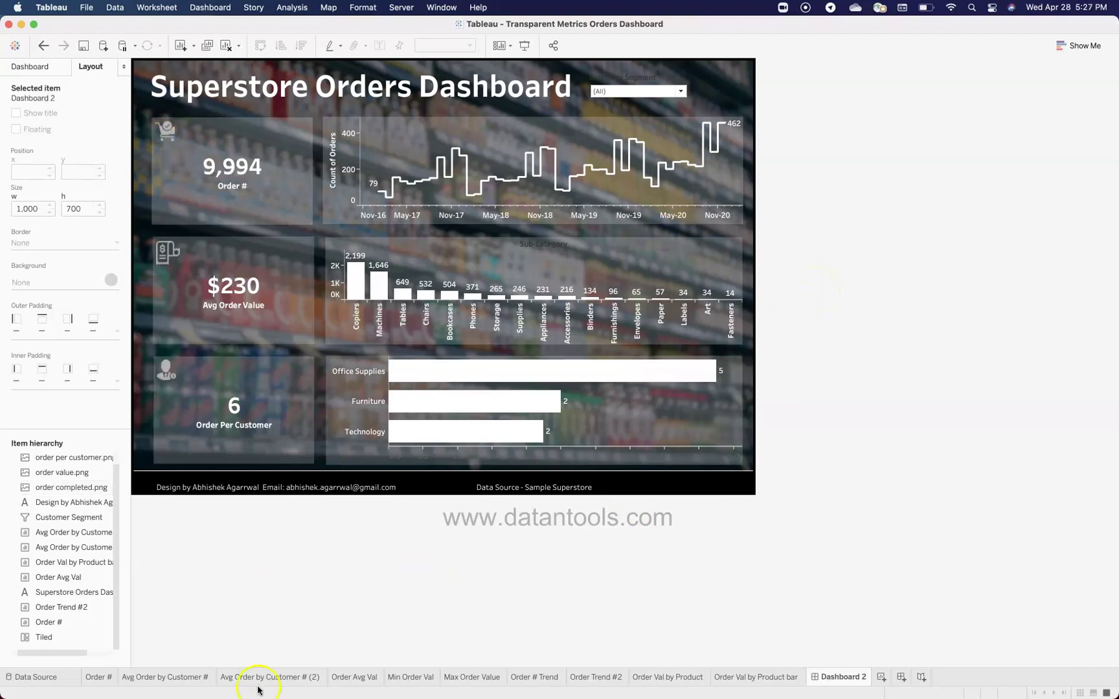
View the grey customer picture in Excel, then return to Tableau and examine the Order # and Order Per Customer tiles
{"action": "left_click", "coordinate": [220, 674]}
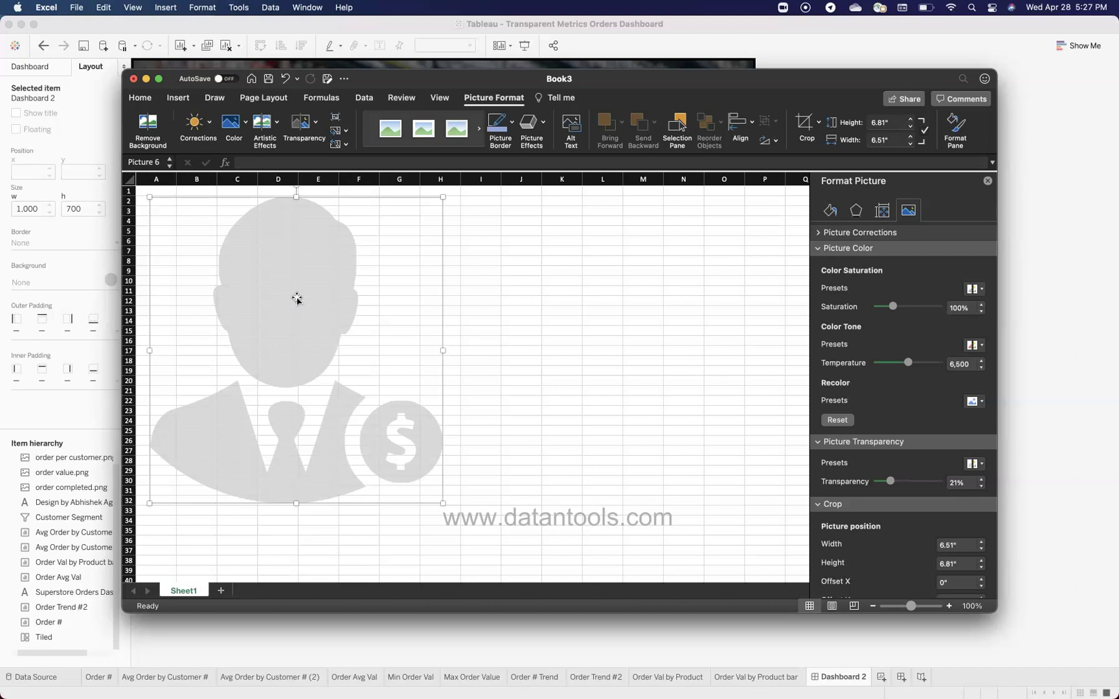
{"action": "key", "text": "super+Tab"}
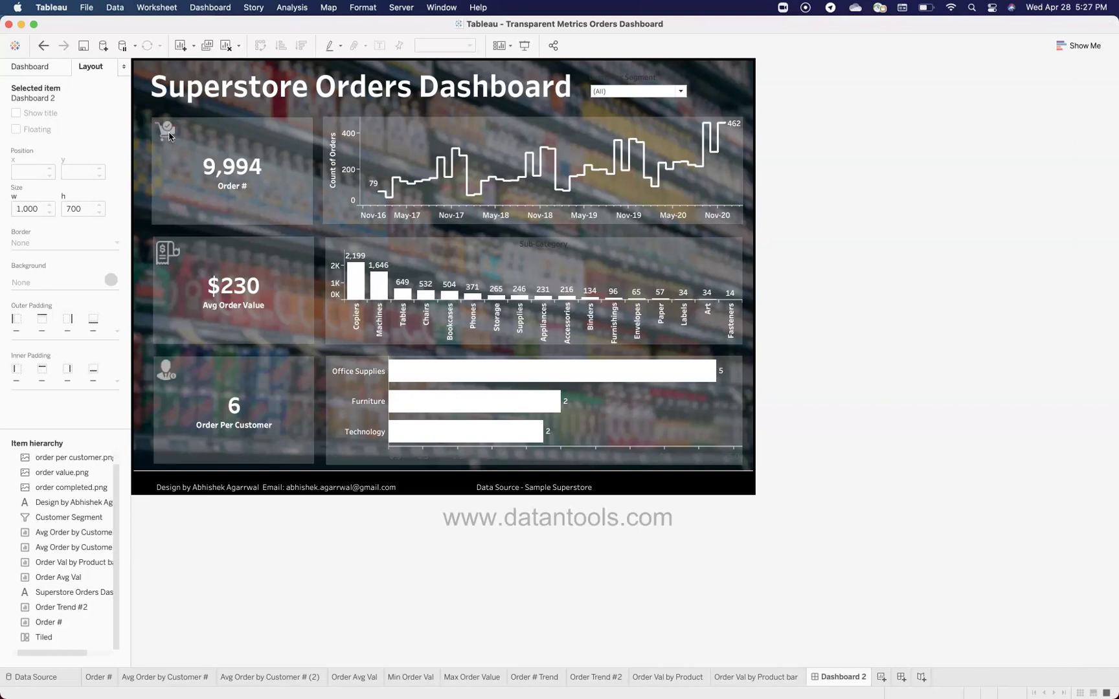
{"action": "mouse_move", "coordinate": [177, 197]}
{"action": "left_click", "coordinate": [235, 186]}
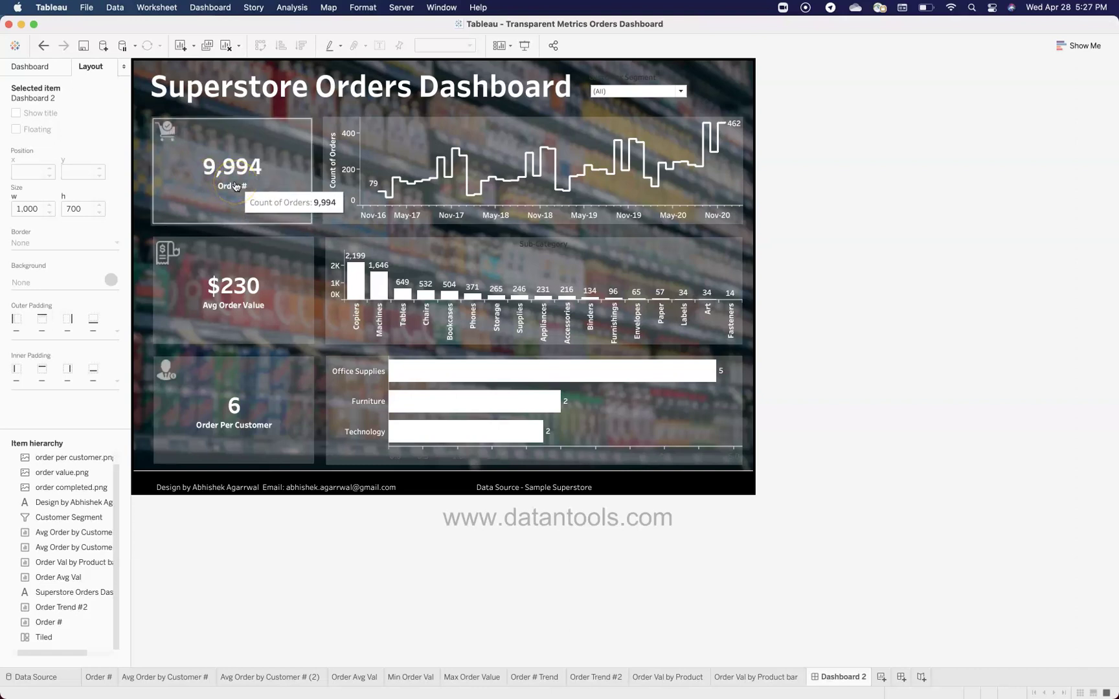
{"action": "left_click", "coordinate": [234, 181]}
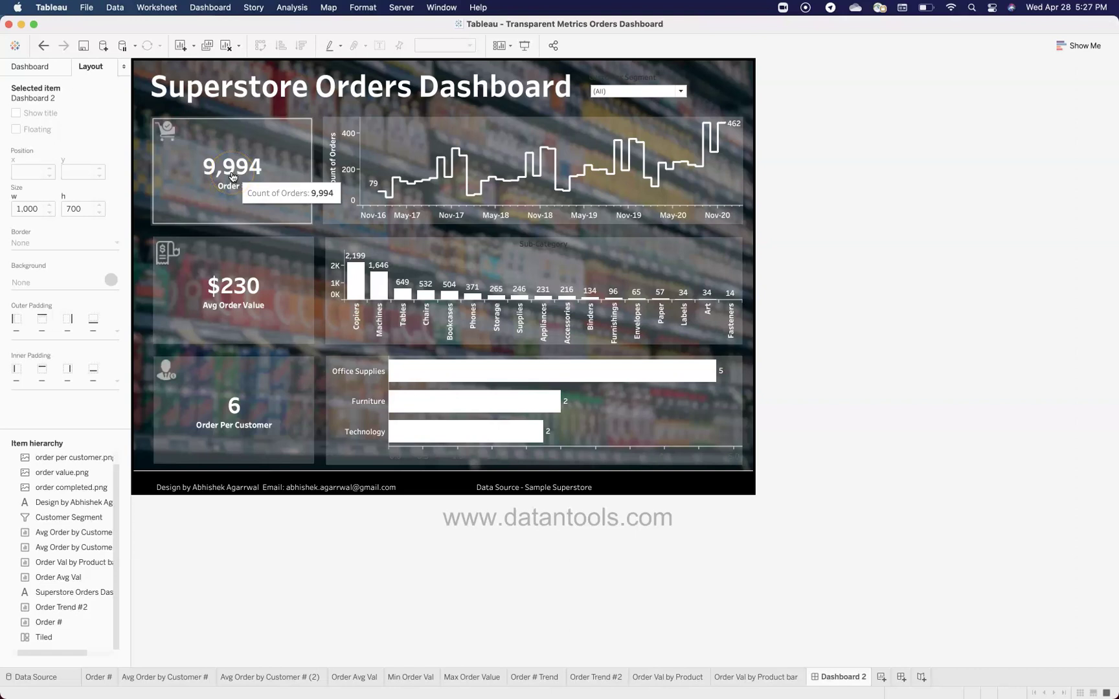
{"action": "left_click", "coordinate": [171, 130]}
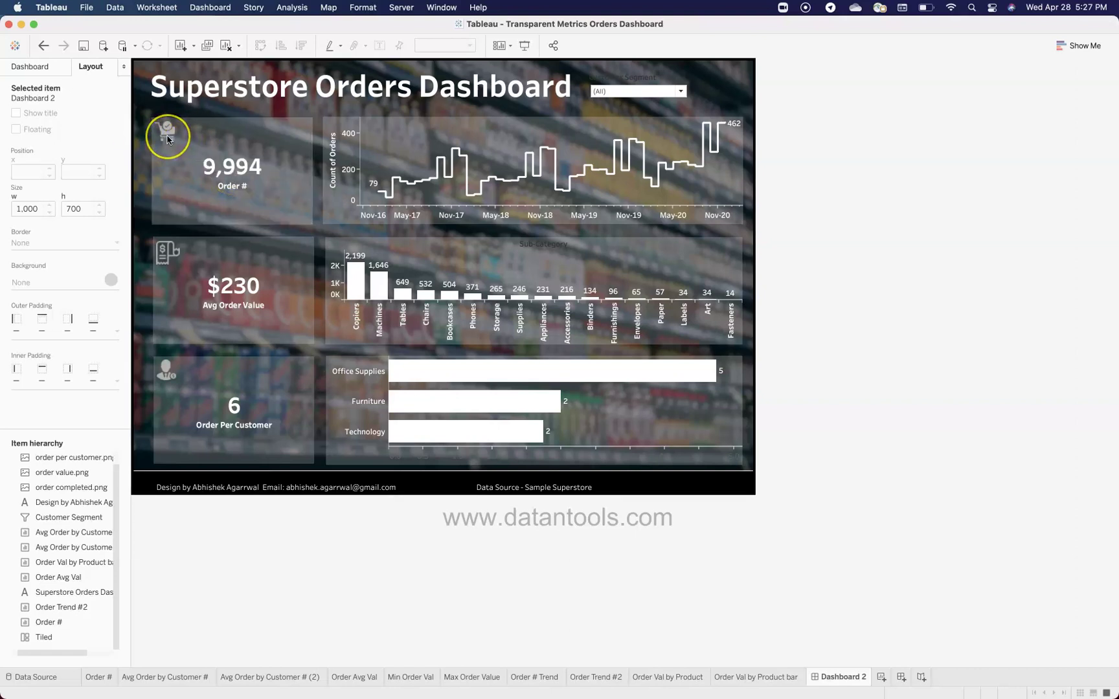
{"action": "left_click", "coordinate": [223, 179]}
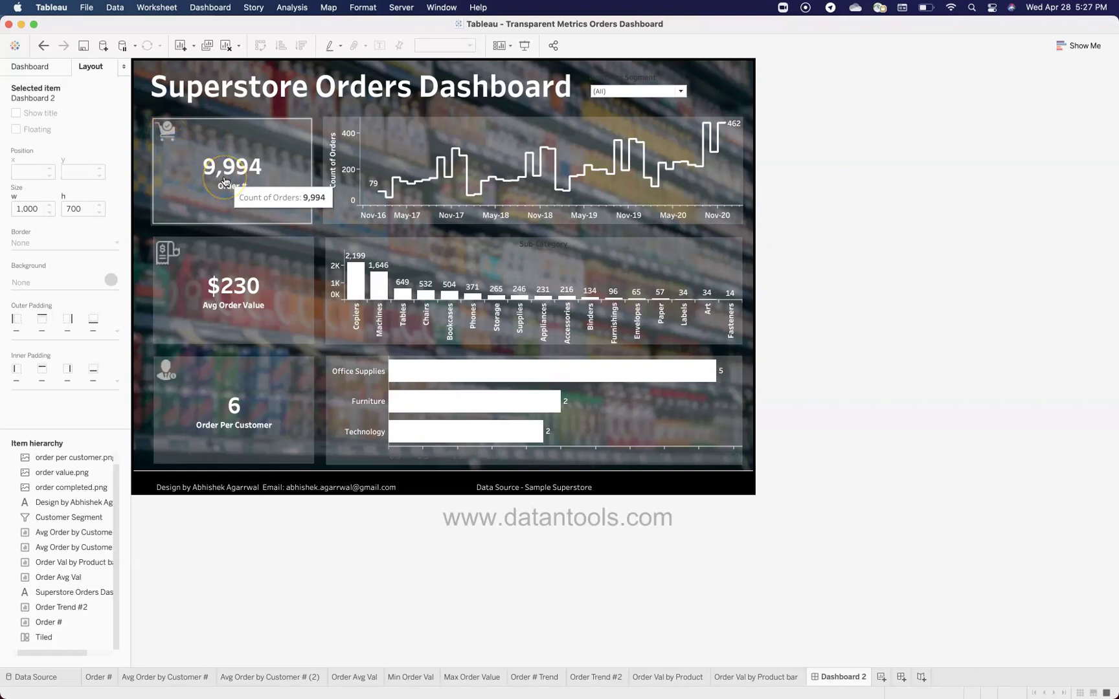
{"action": "mouse_move", "coordinate": [225, 181]}
{"action": "left_mouse_down"}
{"action": "mouse_move", "coordinate": [166, 277]}
{"action": "mouse_move", "coordinate": [260, 232]}
{"action": "mouse_move", "coordinate": [205, 424]}
{"action": "mouse_move", "coordinate": [226, 254]}
{"action": "left_mouse_up"}
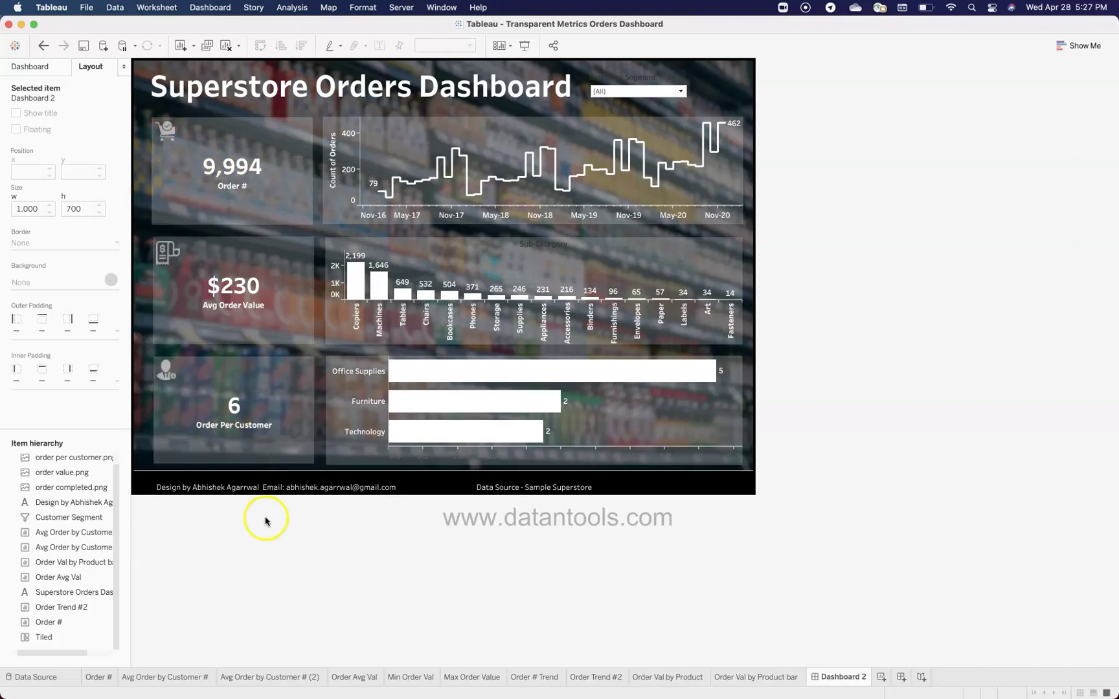
{"action": "left_click", "coordinate": [239, 417]}
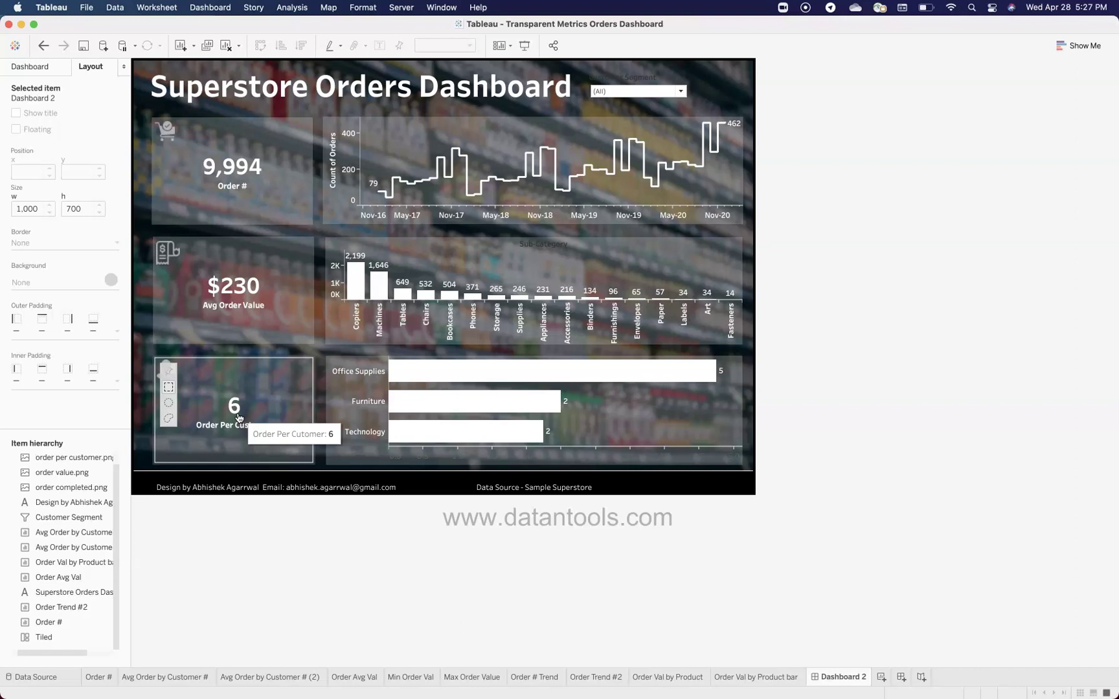
Review the background color and opacity settings of the Order Trend #2 chart on the dashboard
{"action": "mouse_move", "coordinate": [425, 137]}
{"action": "left_mouse_down"}
{"action": "mouse_move", "coordinate": [435, 147]}
{"action": "mouse_move", "coordinate": [417, 148]}
{"action": "left_mouse_up"}
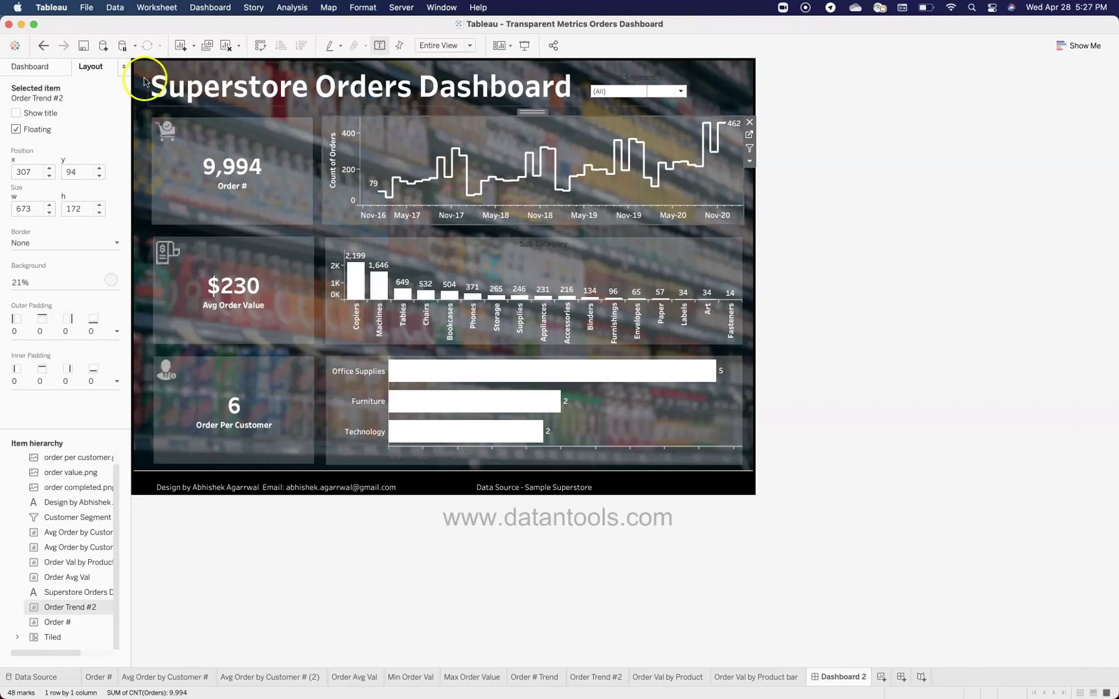
{"action": "left_click", "coordinate": [111, 280]}
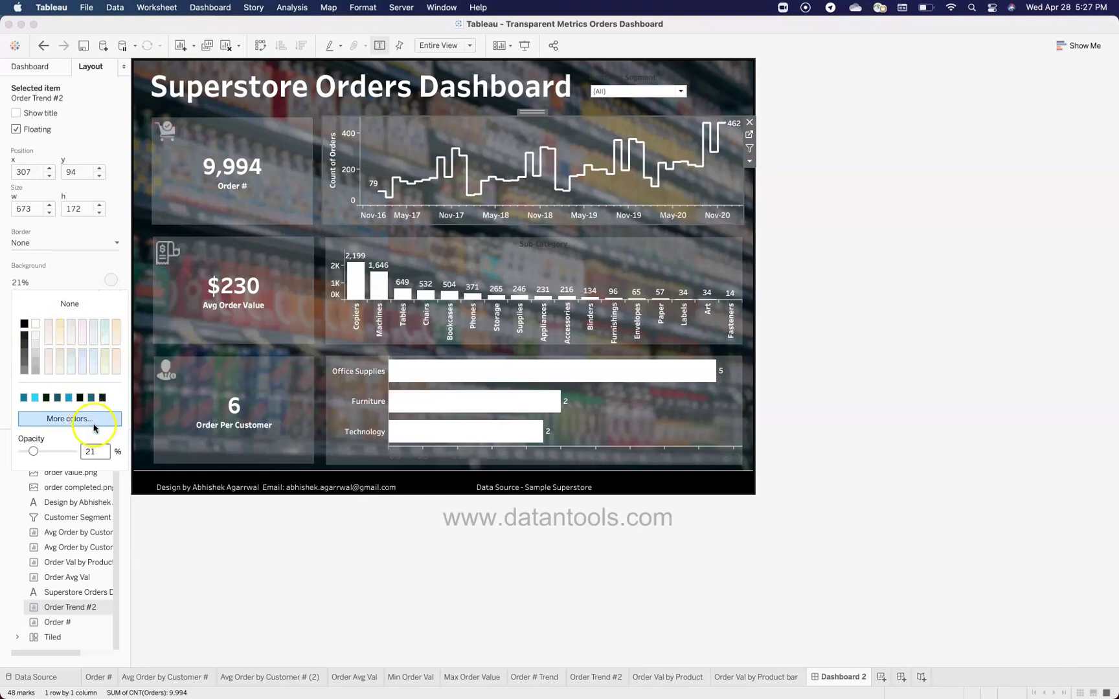
{"action": "left_click", "coordinate": [396, 162]}
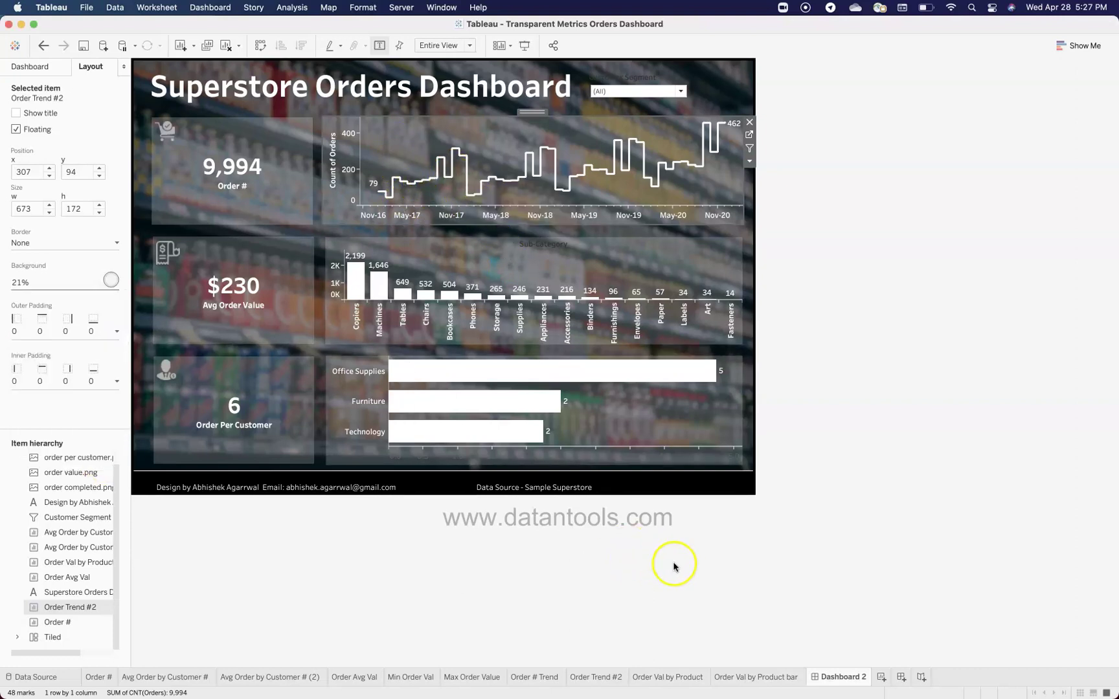
Open the Order Trend #2 sheet and review the date-level options of its order date field
{"action": "left_click", "coordinate": [592, 677]}
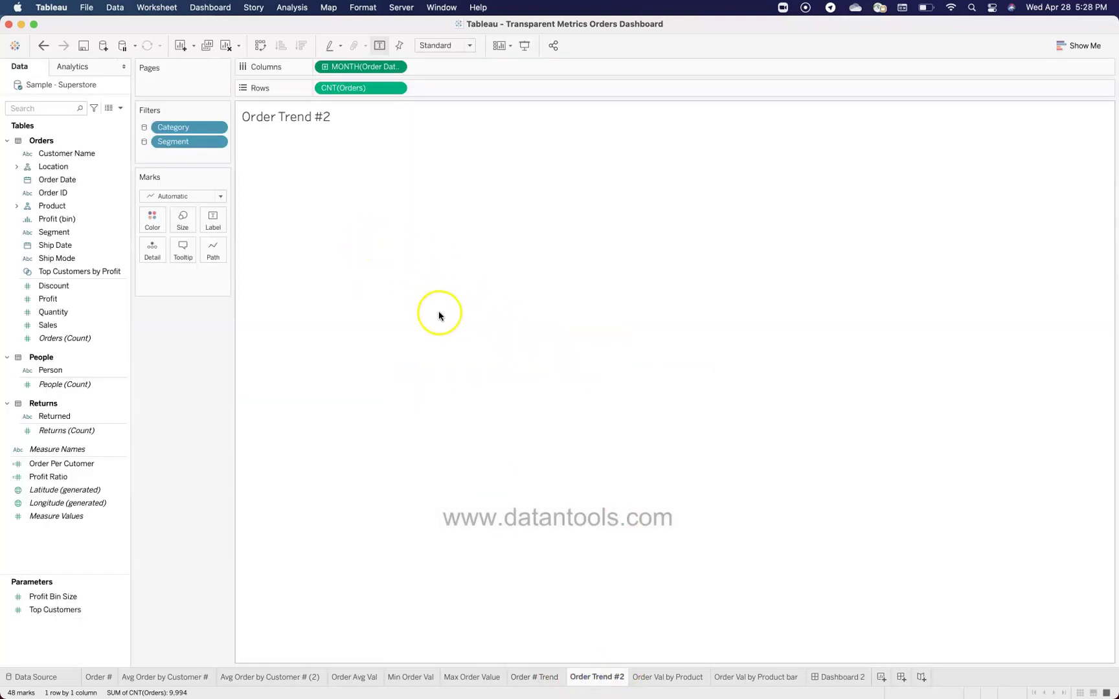
{"action": "left_click", "coordinate": [472, 274]}
{"action": "left_click", "coordinate": [397, 67]}
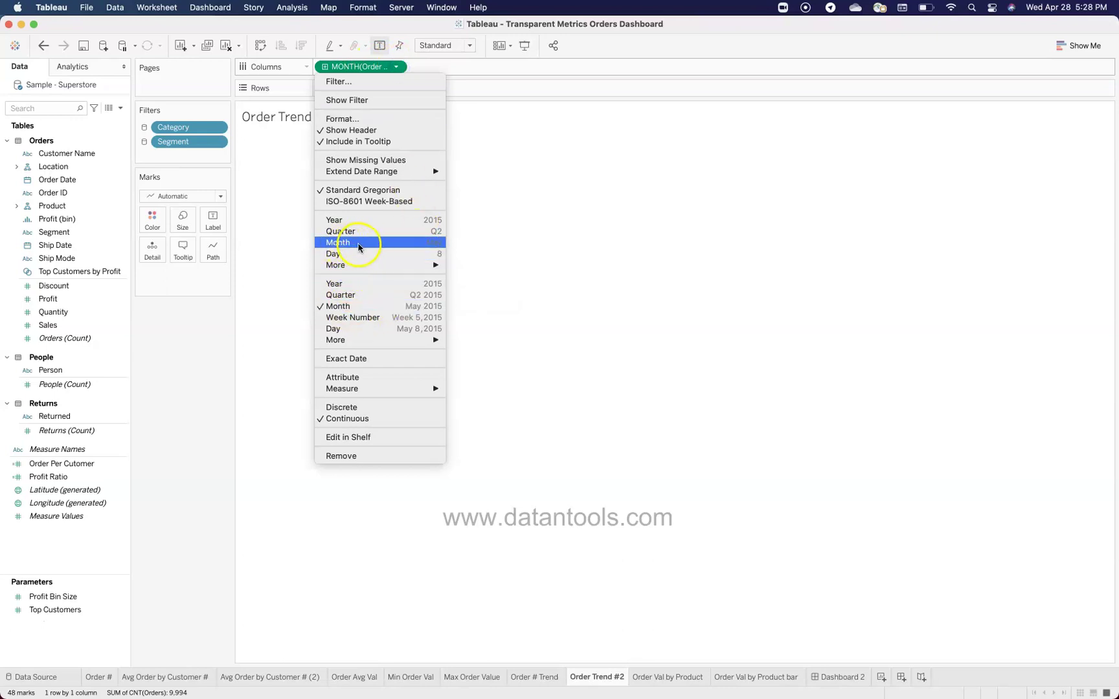
{"action": "left_click", "coordinate": [155, 372]}
Check the Step line type on the Order Trend #2 sheet and compare it with the dashboard chart
{"action": "left_click", "coordinate": [212, 253]}
{"action": "left_click", "coordinate": [231, 291]}
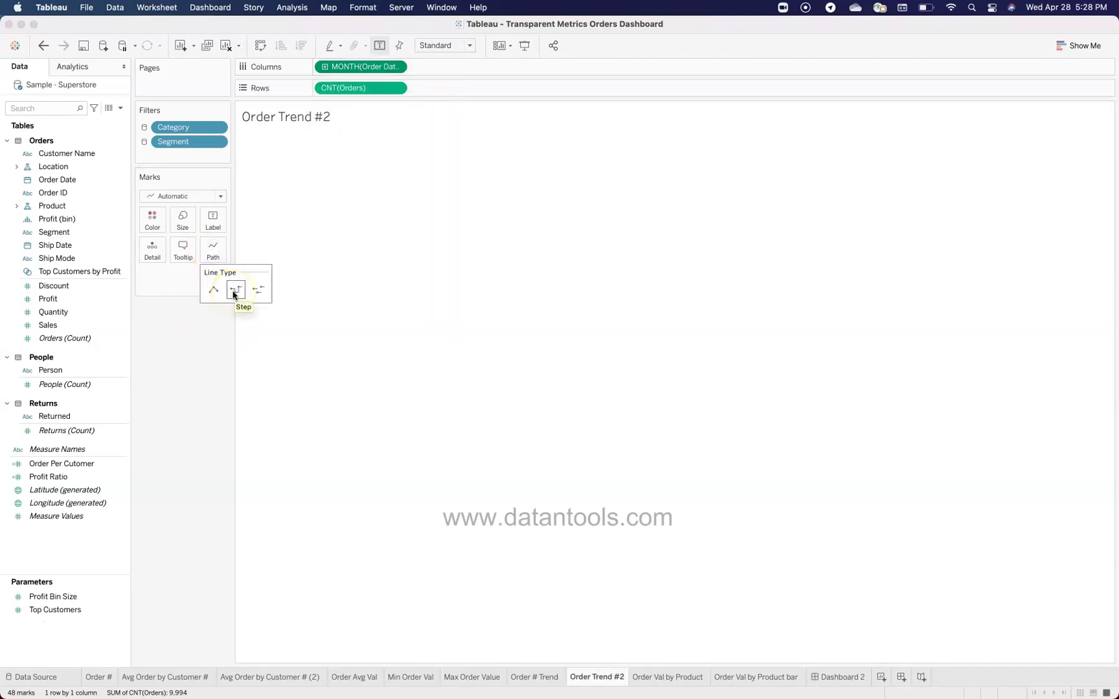
{"action": "left_click", "coordinate": [219, 341]}
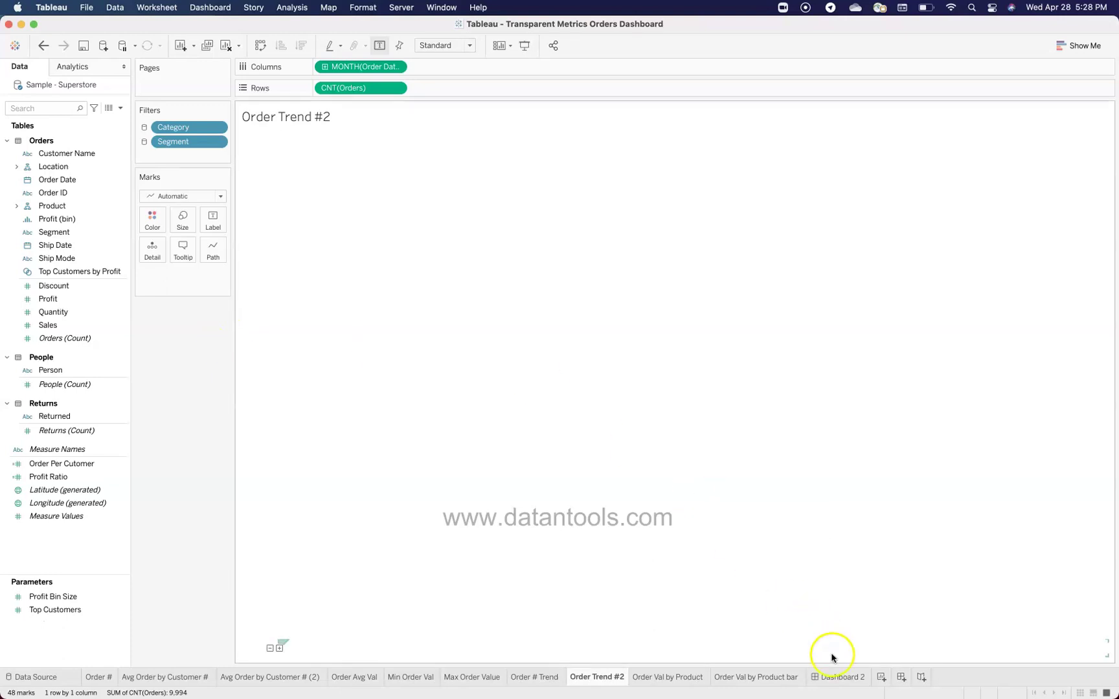
{"action": "left_click", "coordinate": [842, 678]}
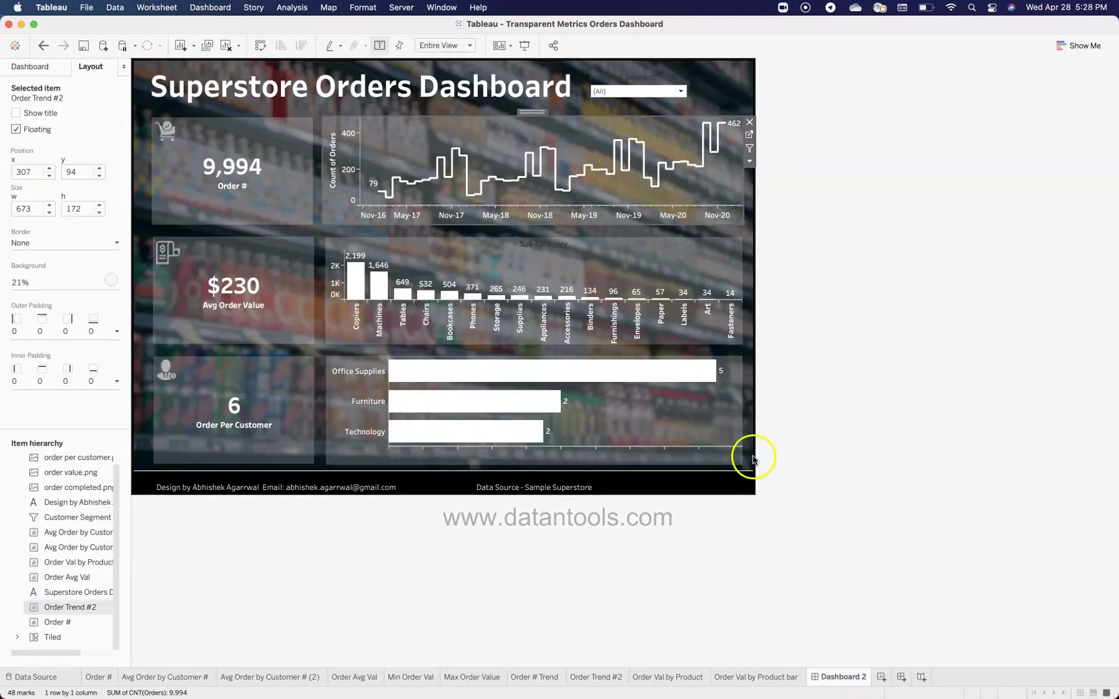
Go back to the Order Trend #2 sheet and check the white mark color of its line
{"action": "left_click", "coordinate": [596, 677]}
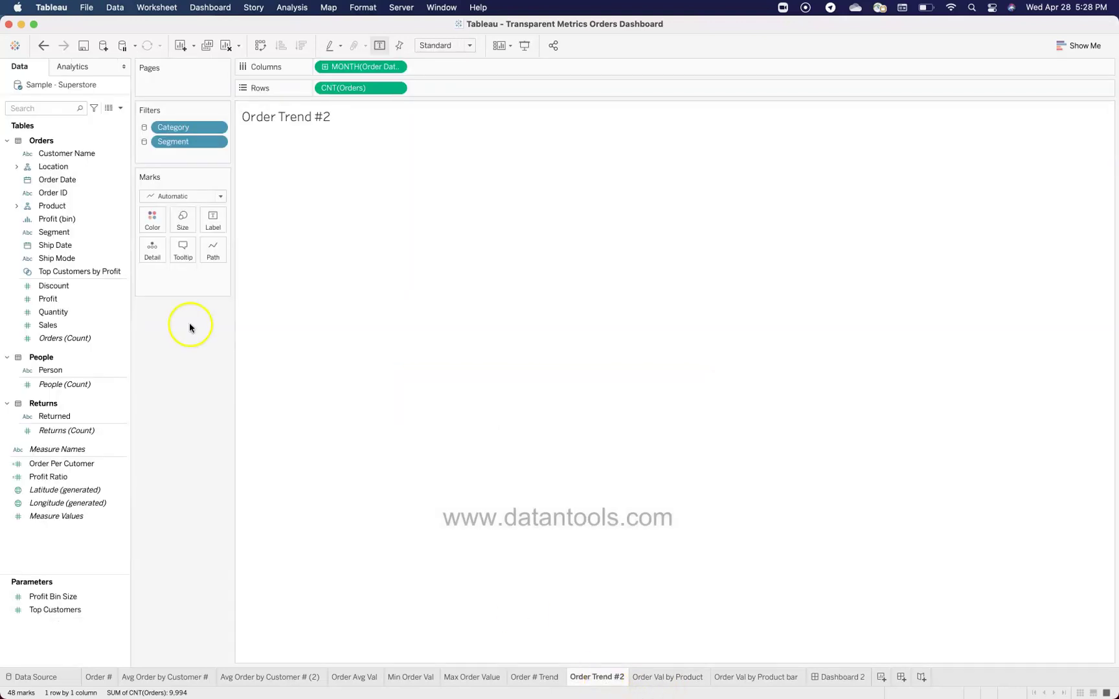
{"action": "left_click", "coordinate": [151, 221]}
{"action": "left_click", "coordinate": [172, 258]}
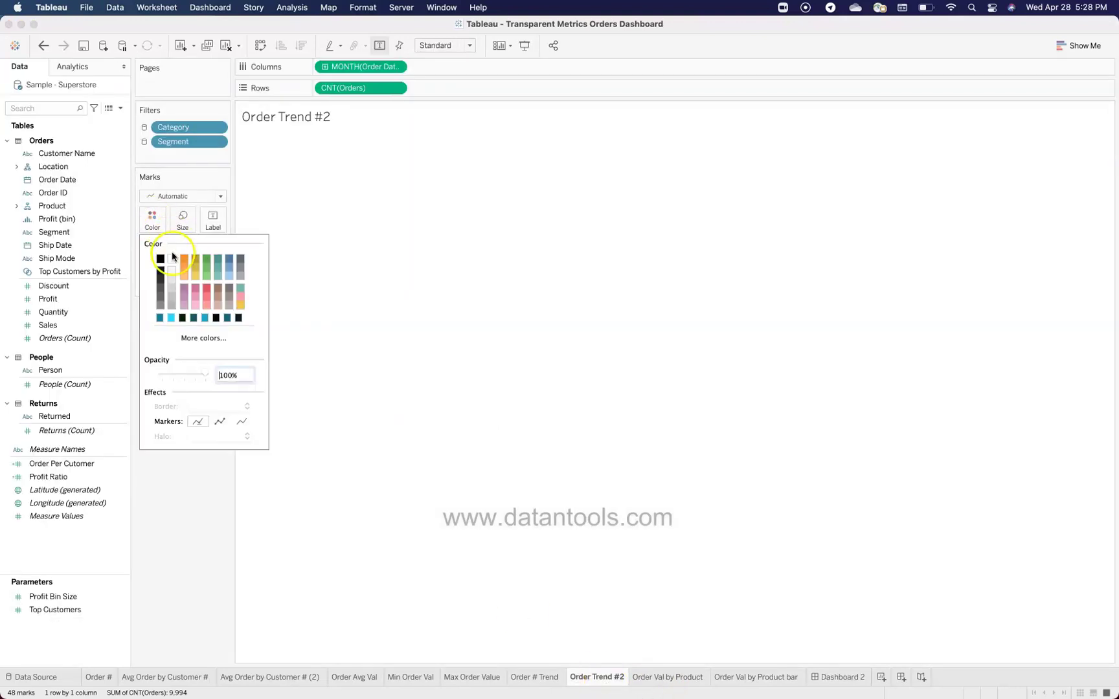
{"action": "left_click", "coordinate": [194, 547]}
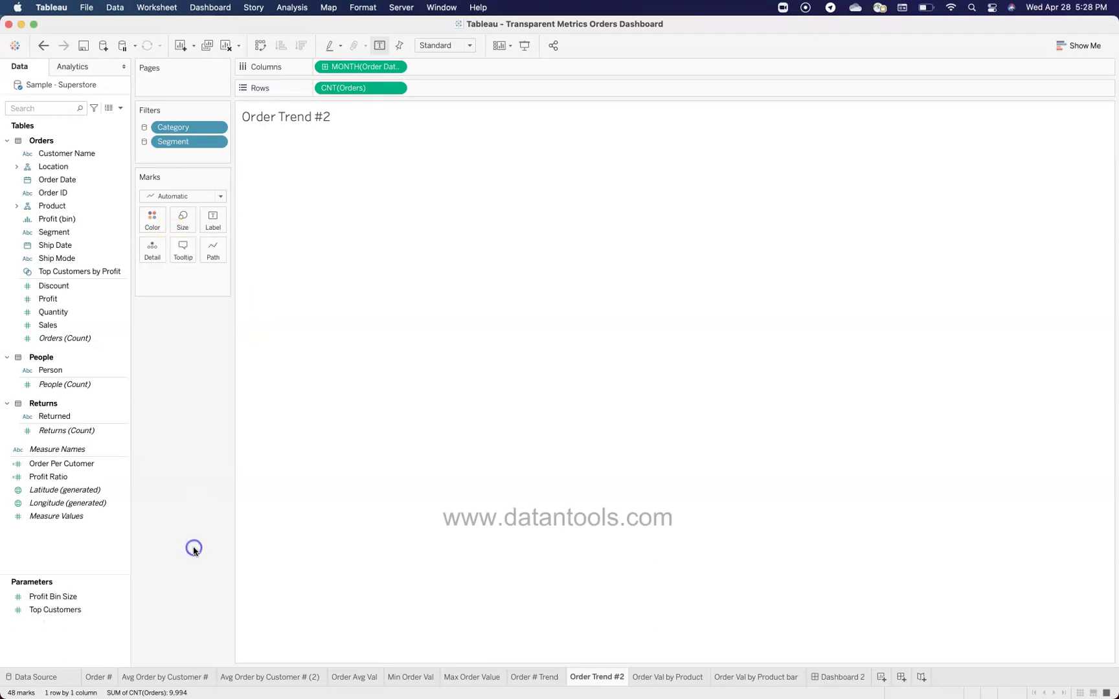
{"action": "left_click", "coordinate": [664, 506]}
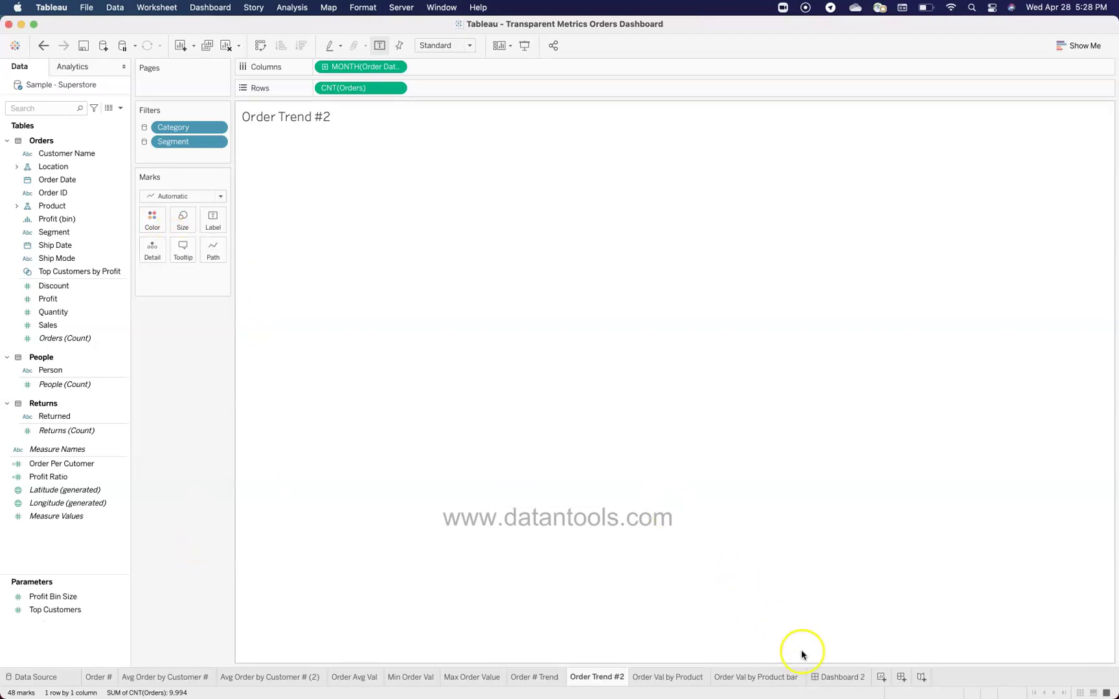
Return to Dashboard 2 and review the edit settings of the Count of Orders axis on the Order Trend #2 chart
{"action": "left_click", "coordinate": [839, 677]}
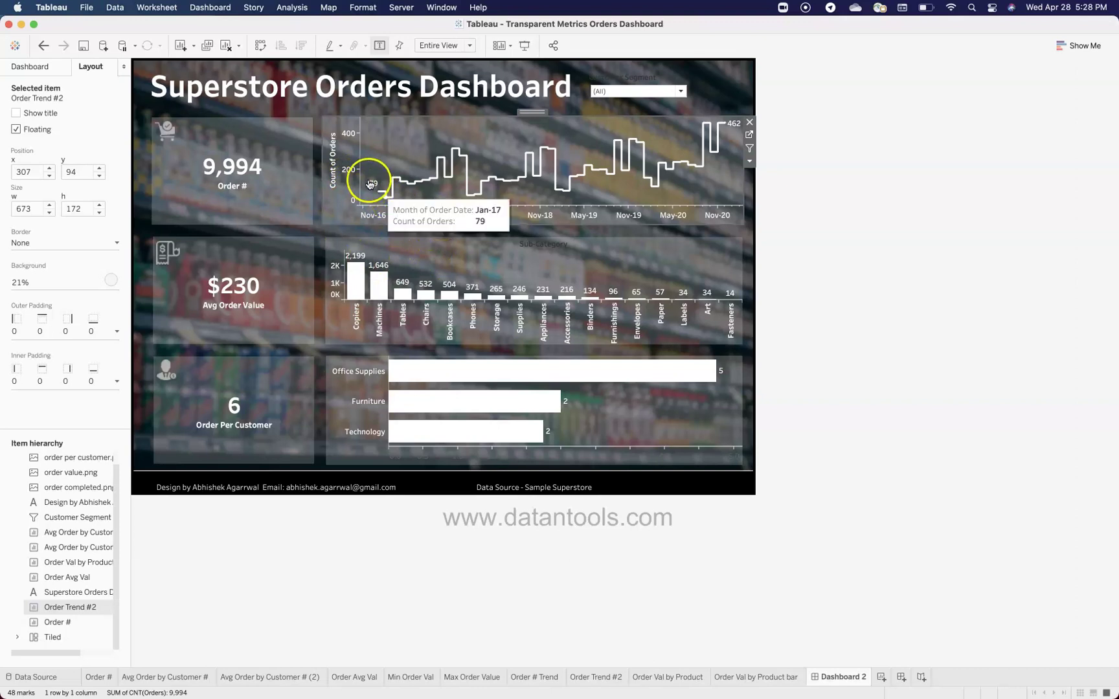
{"action": "right_click", "coordinate": [348, 171]}
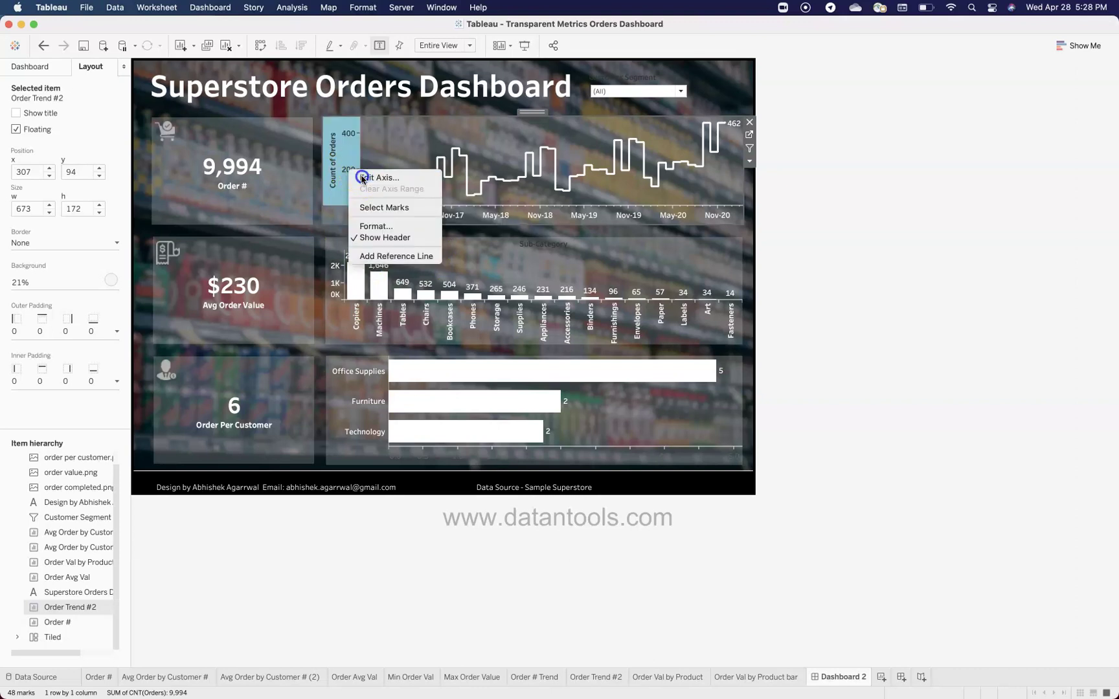
{"action": "left_click", "coordinate": [366, 175]}
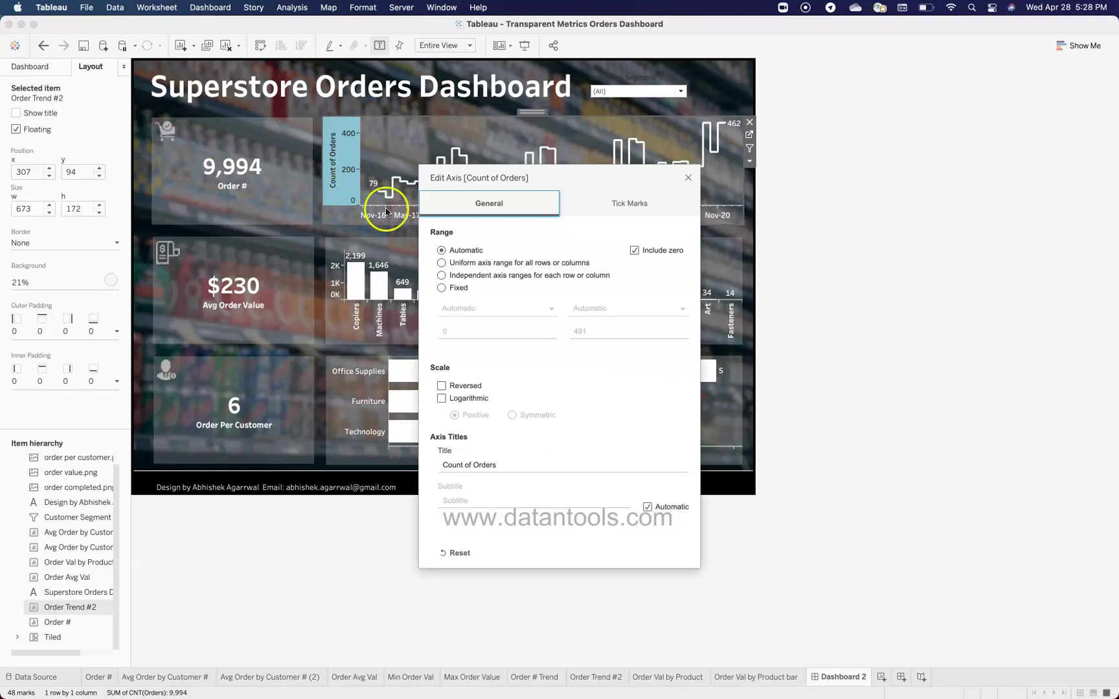
{"action": "left_click", "coordinate": [687, 178]}
Open the formatting of the Count of Orders axis and review its pane and axis font settings
{"action": "right_click", "coordinate": [355, 167]}
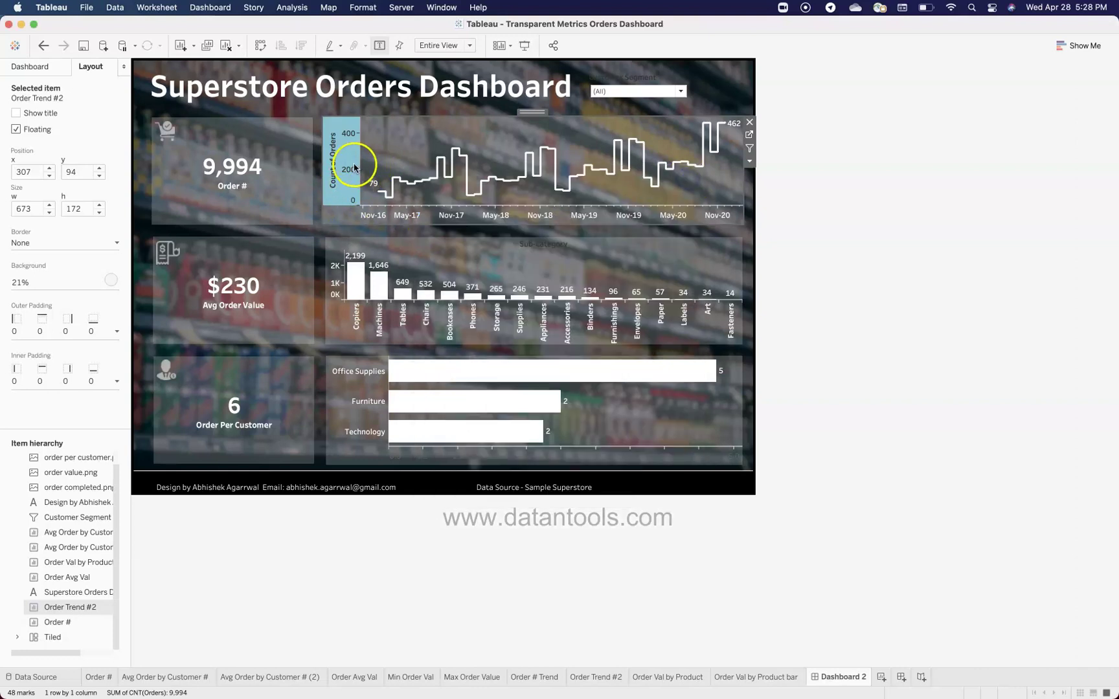
{"action": "left_click", "coordinate": [382, 224]}
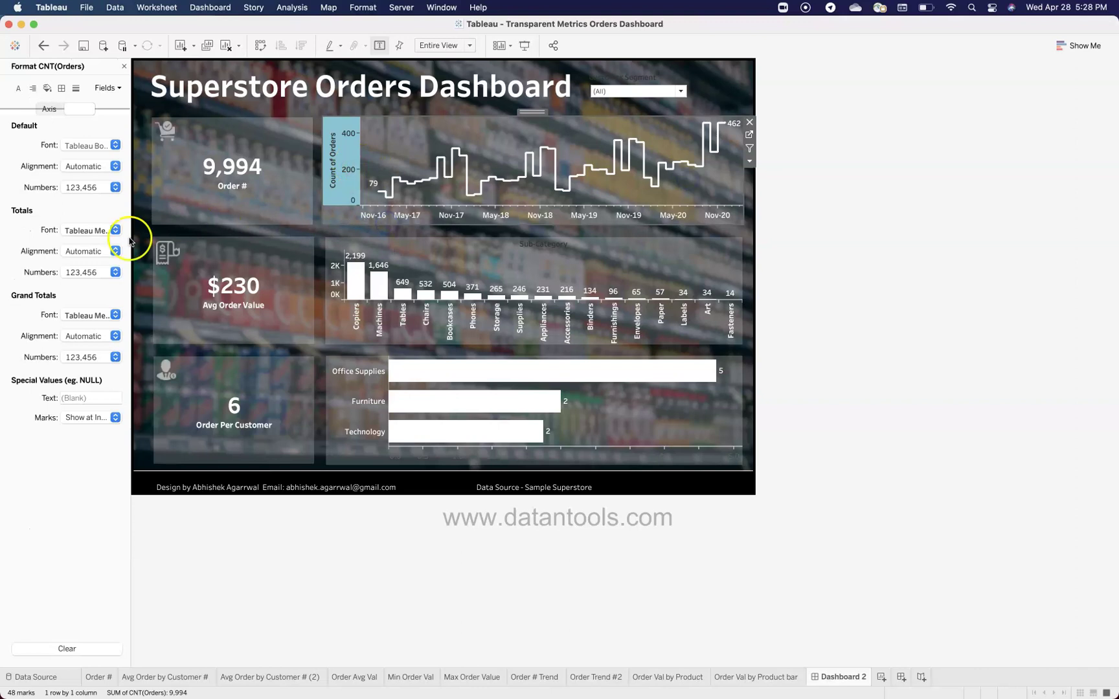
{"action": "left_click", "coordinate": [114, 145]}
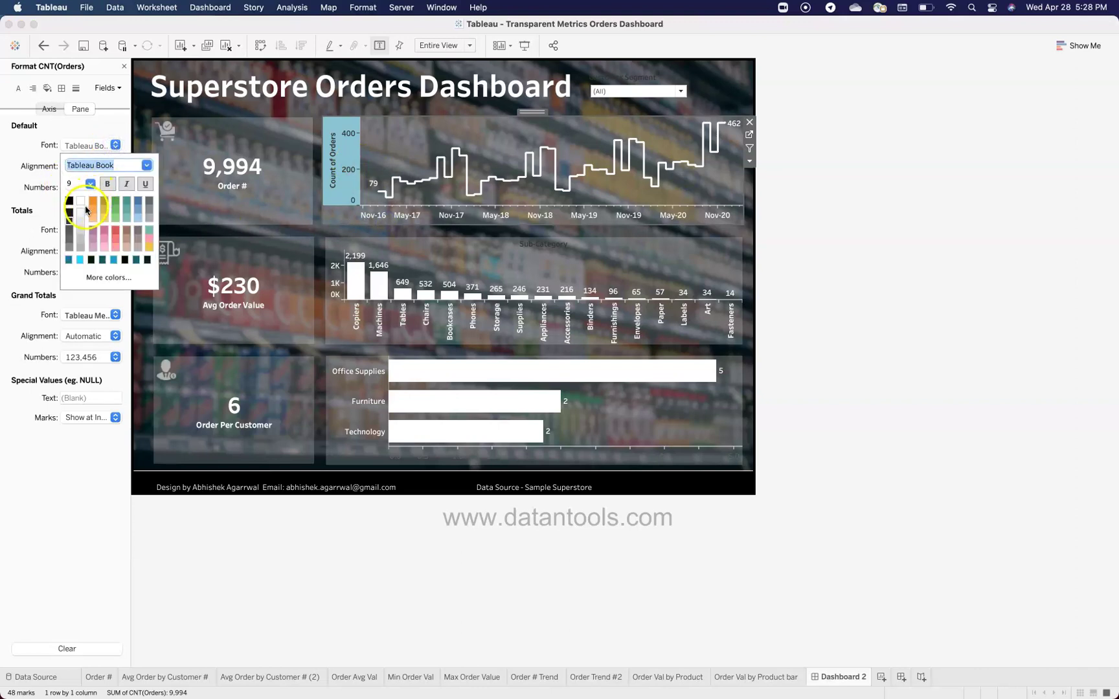
{"action": "left_click", "coordinate": [51, 110]}
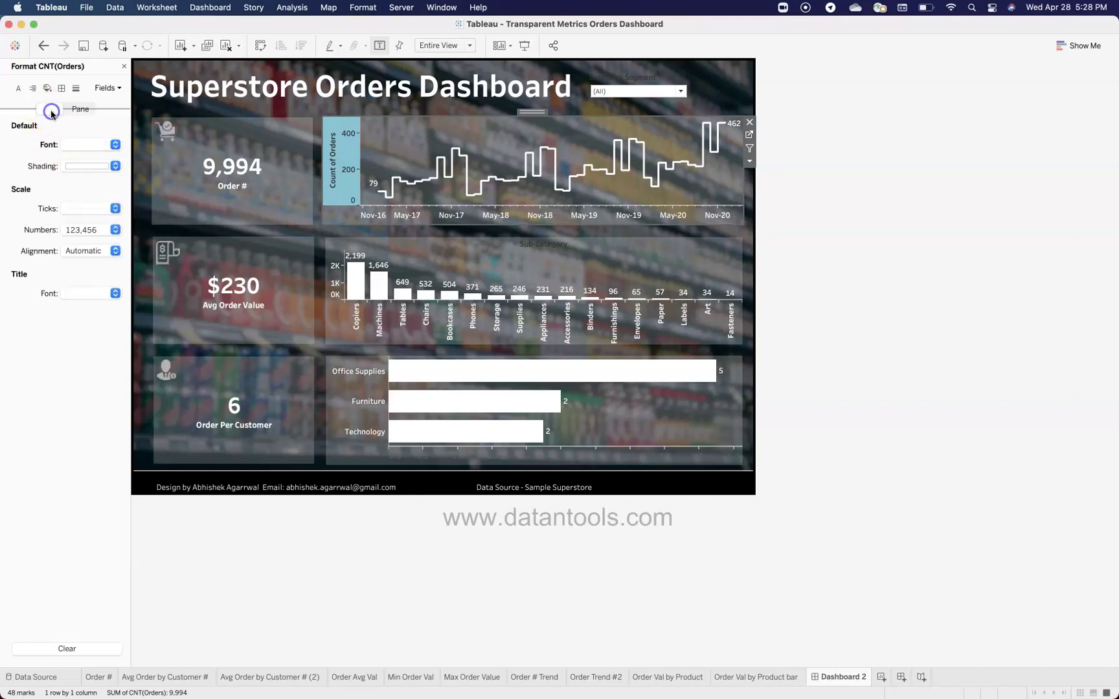
{"action": "left_click", "coordinate": [102, 146]}
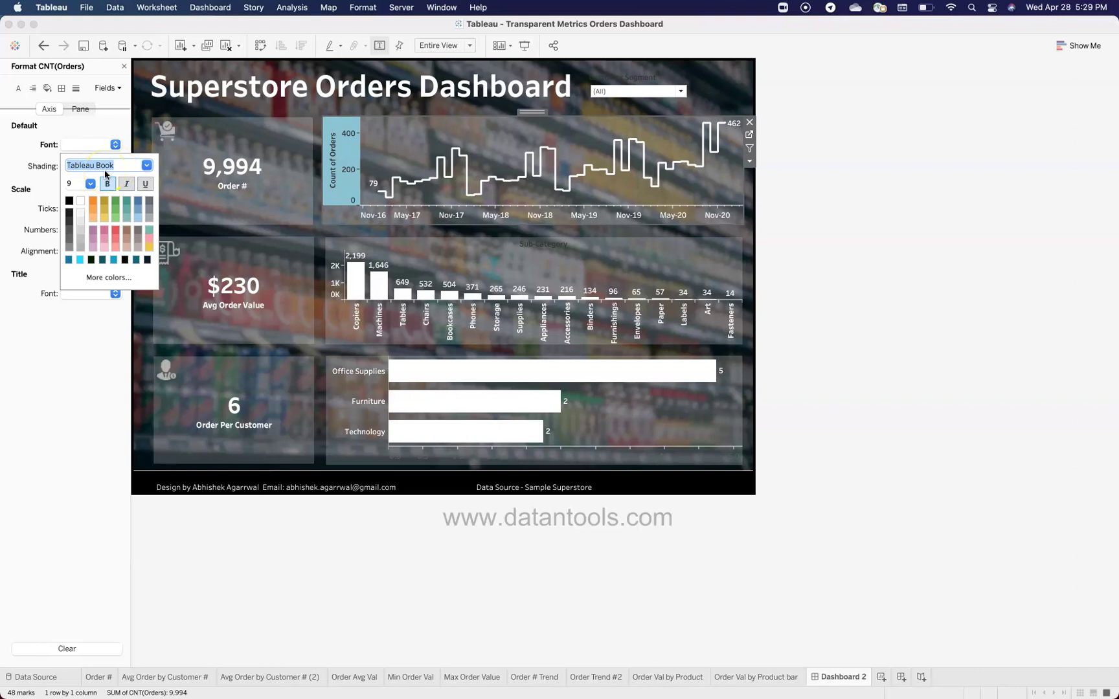
{"action": "left_click", "coordinate": [985, 325]}
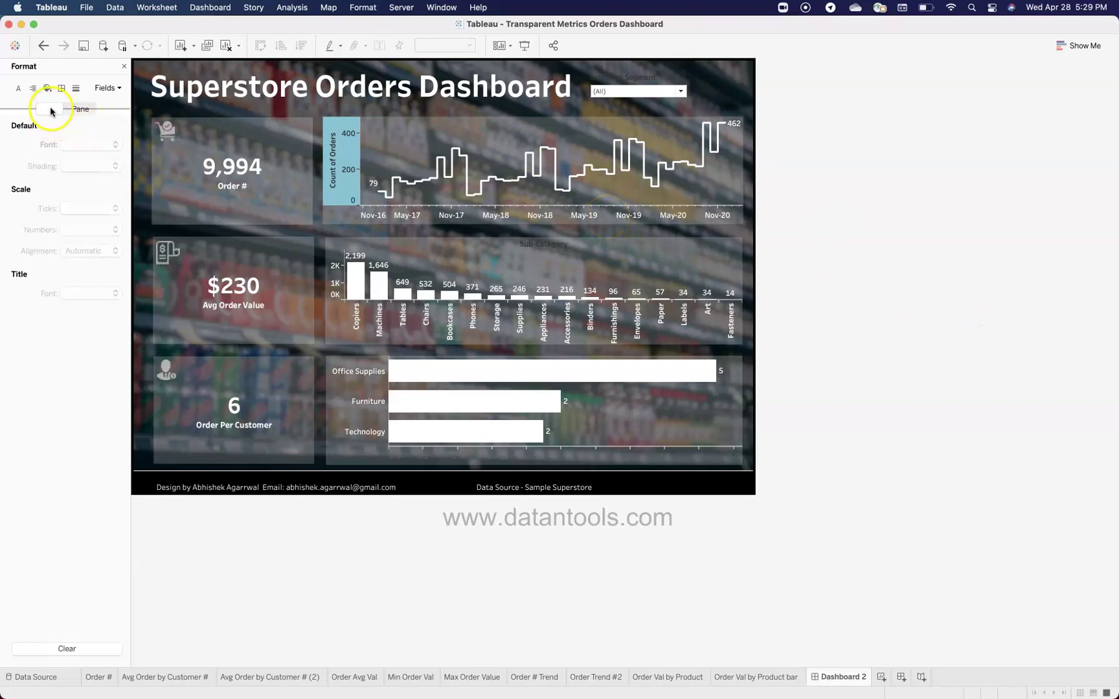
{"action": "left_click", "coordinate": [78, 110]}
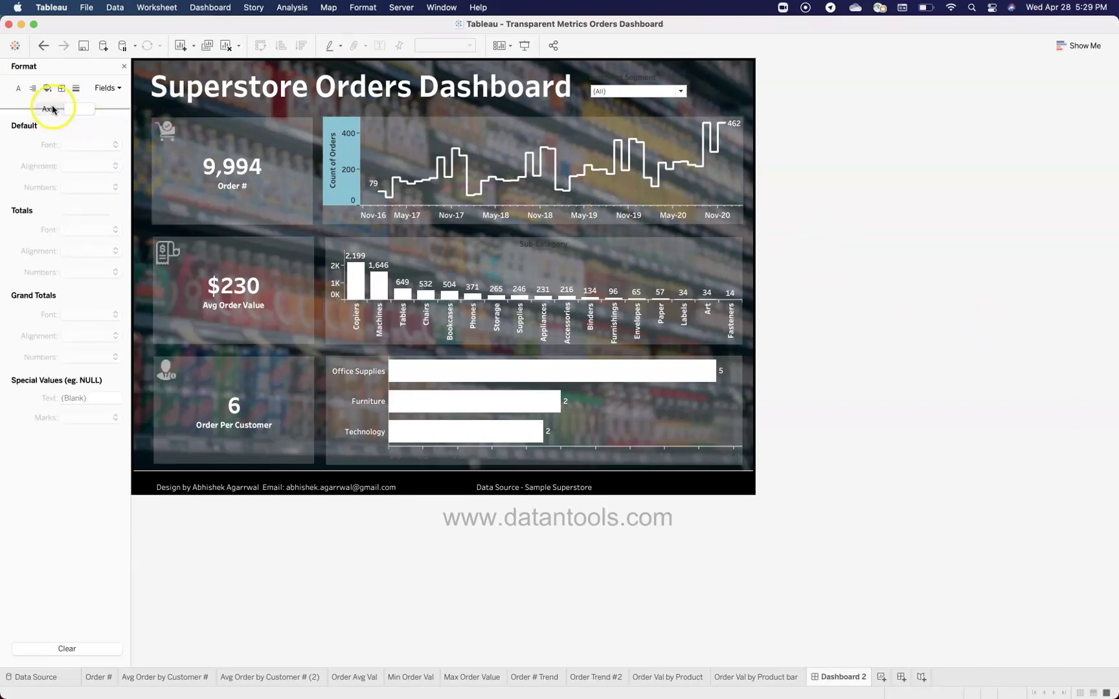
{"action": "left_click", "coordinate": [55, 111]}
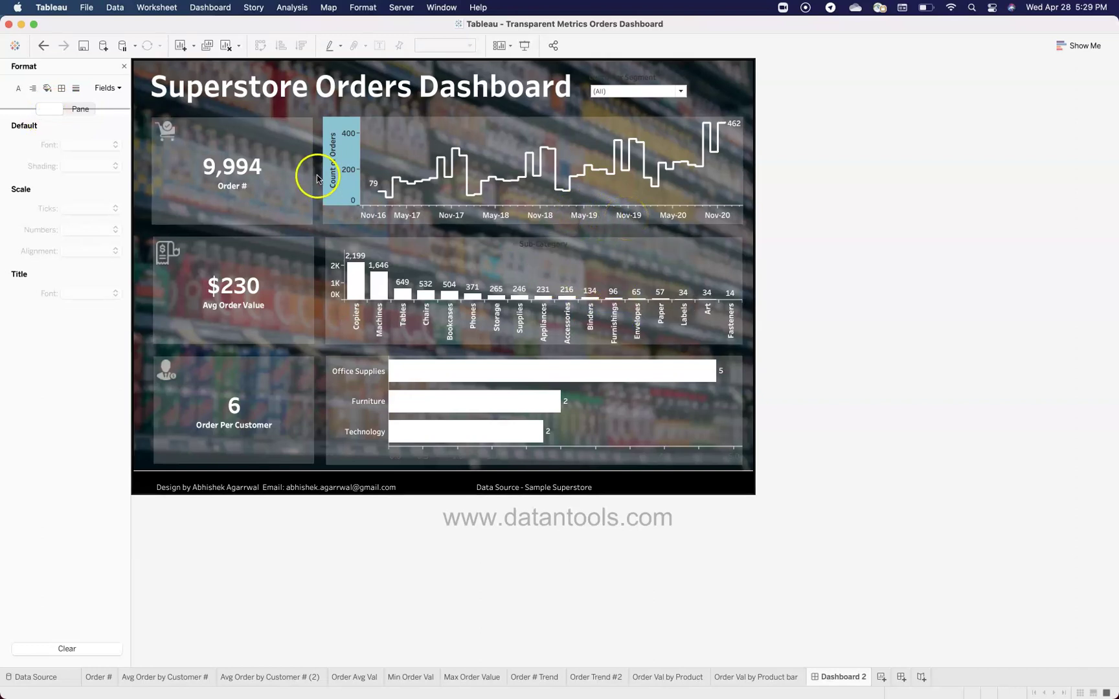
{"action": "left_click", "coordinate": [355, 184]}
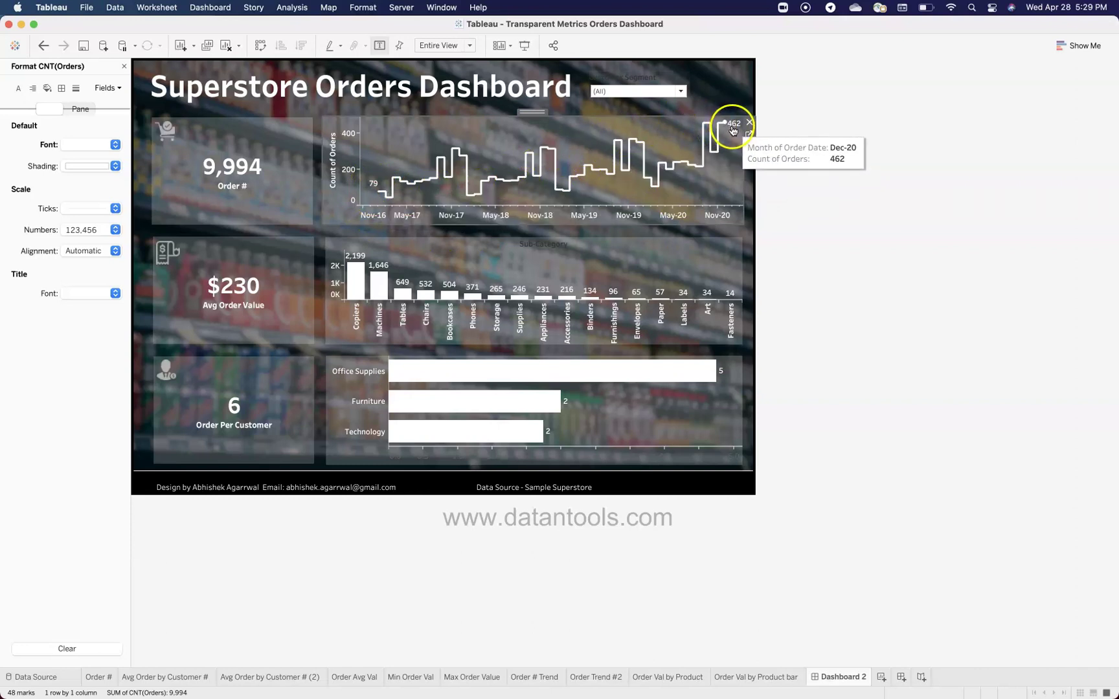
Check the Line Ends mark label settings on the Order Trend #2 sheet and compare them with the dashboard chart's labels
{"action": "left_click", "coordinate": [595, 676]}
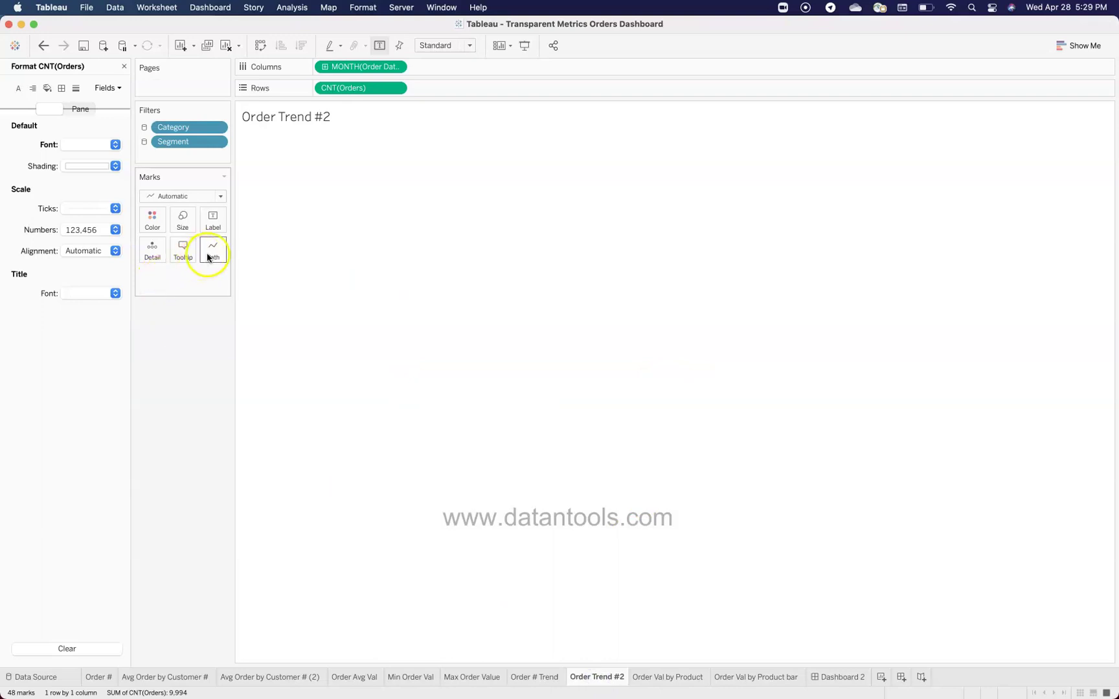
{"action": "left_click", "coordinate": [213, 231]}
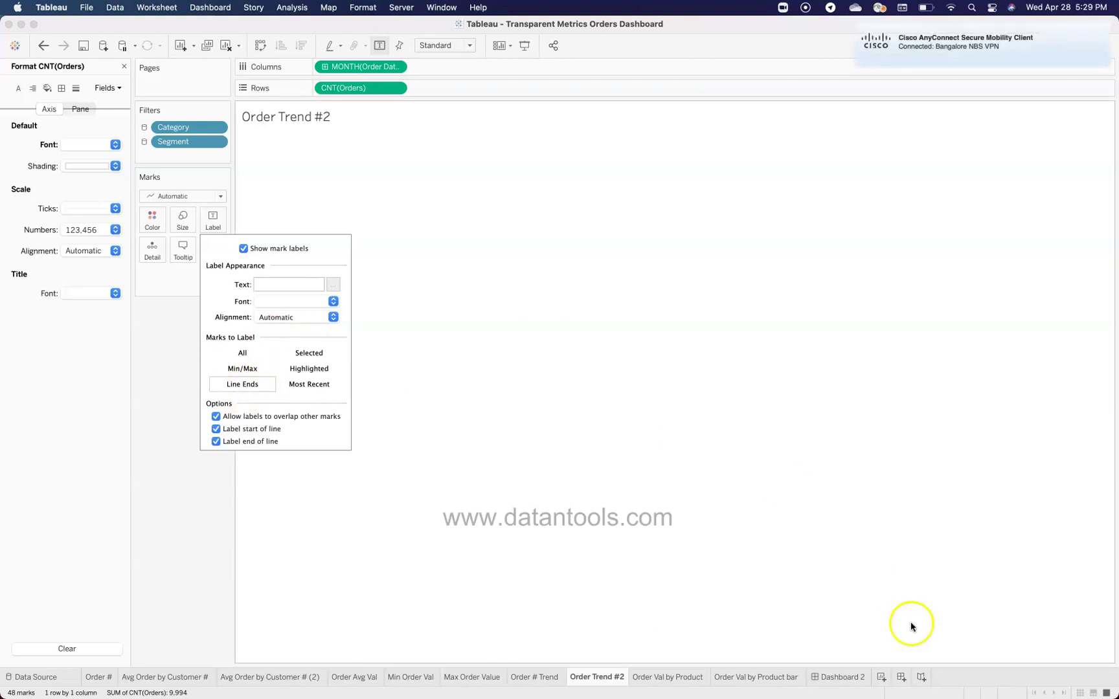
{"action": "left_click", "coordinate": [839, 676]}
{"action": "mouse_move", "coordinate": [731, 128]}
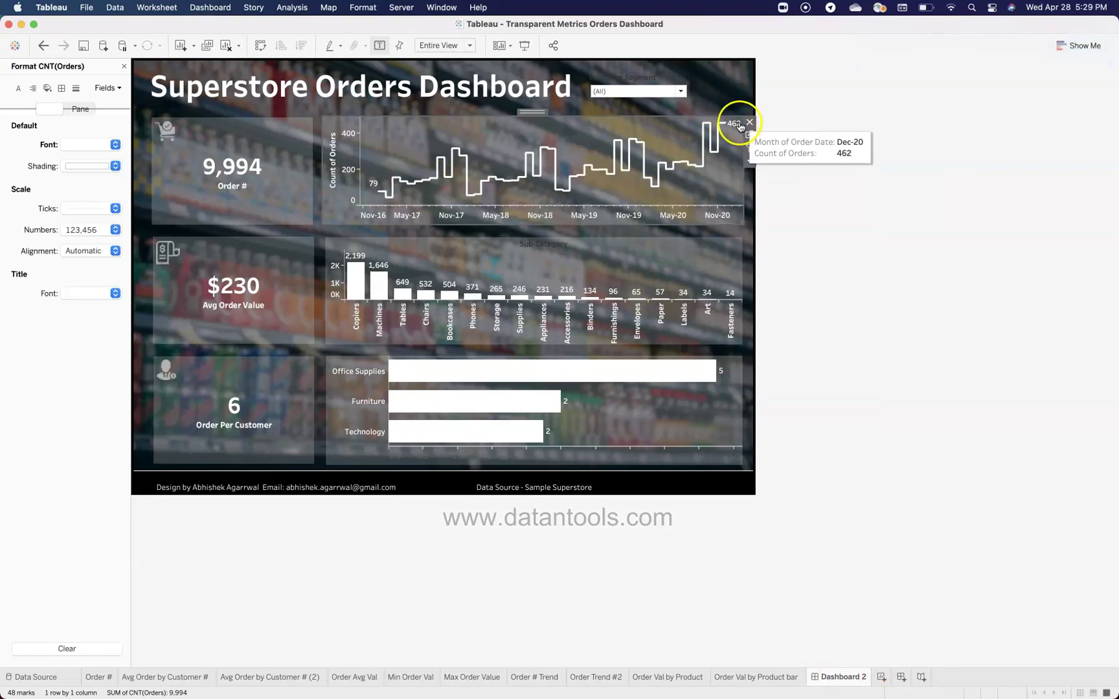
{"action": "left_click", "coordinate": [602, 677]}
{"action": "left_click", "coordinate": [212, 221]}
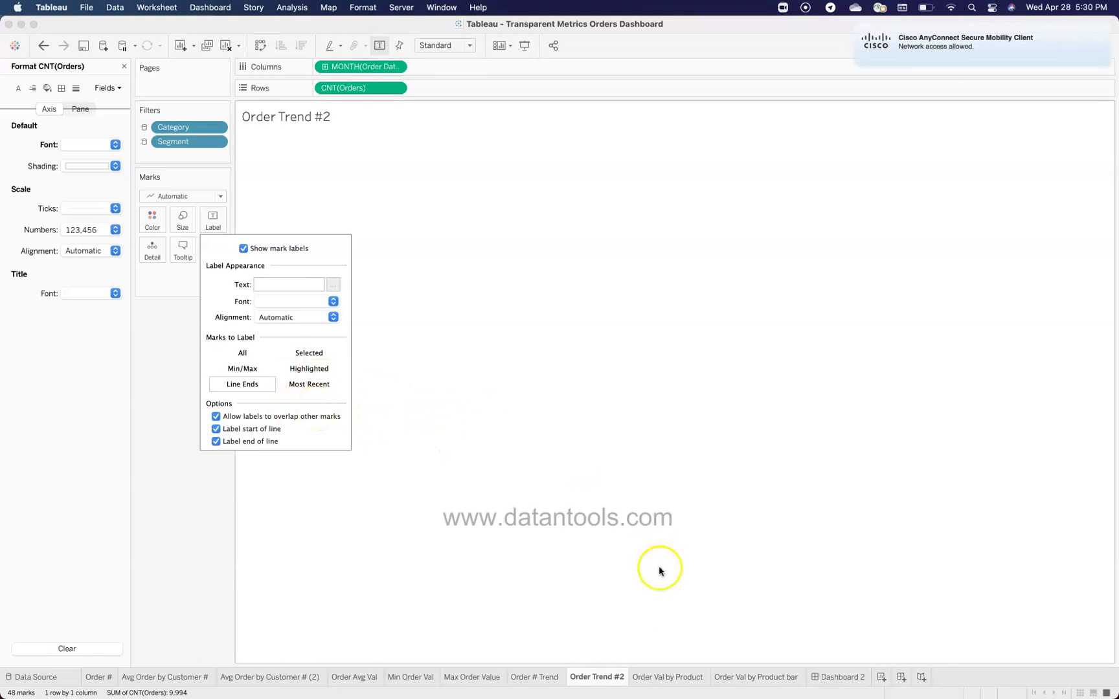
Return to Dashboard 2 and examine the Avg Order Value tile together with its sub-category bar chart
{"action": "left_click", "coordinate": [845, 677]}
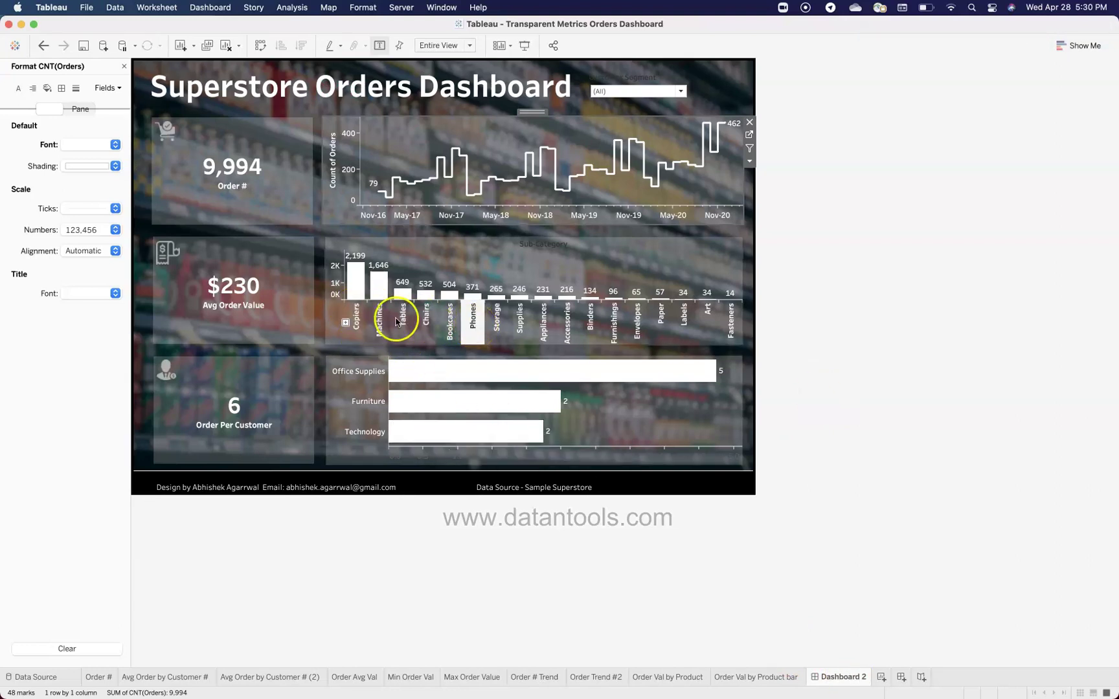
{"action": "mouse_move", "coordinate": [289, 277]}
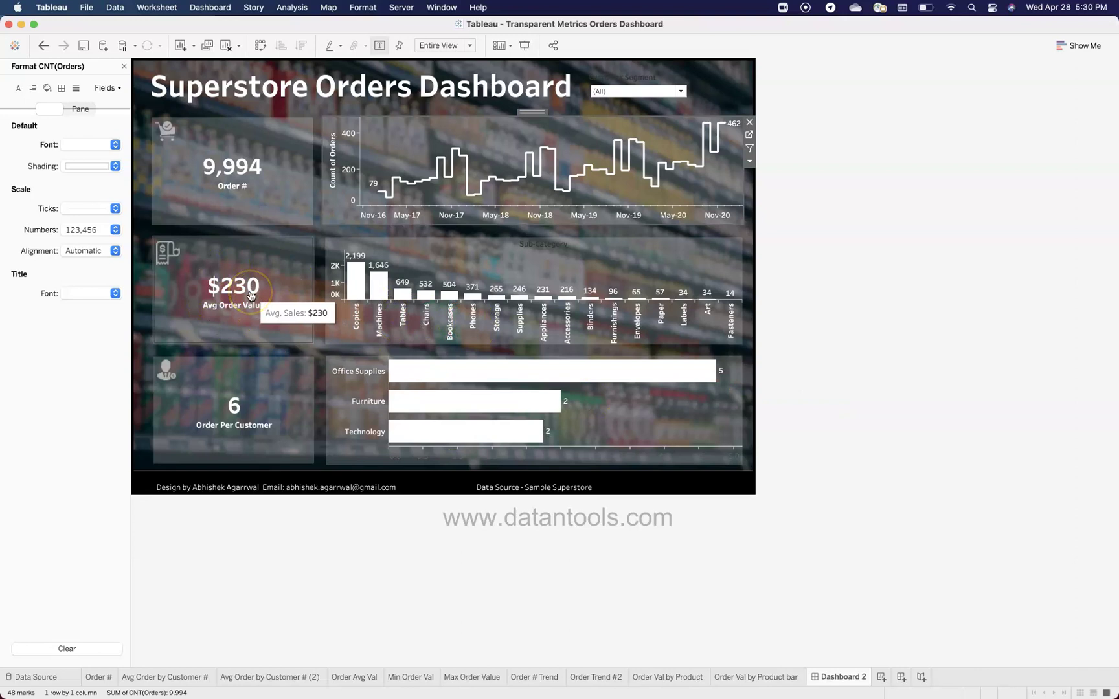
{"action": "left_click", "coordinate": [329, 341]}
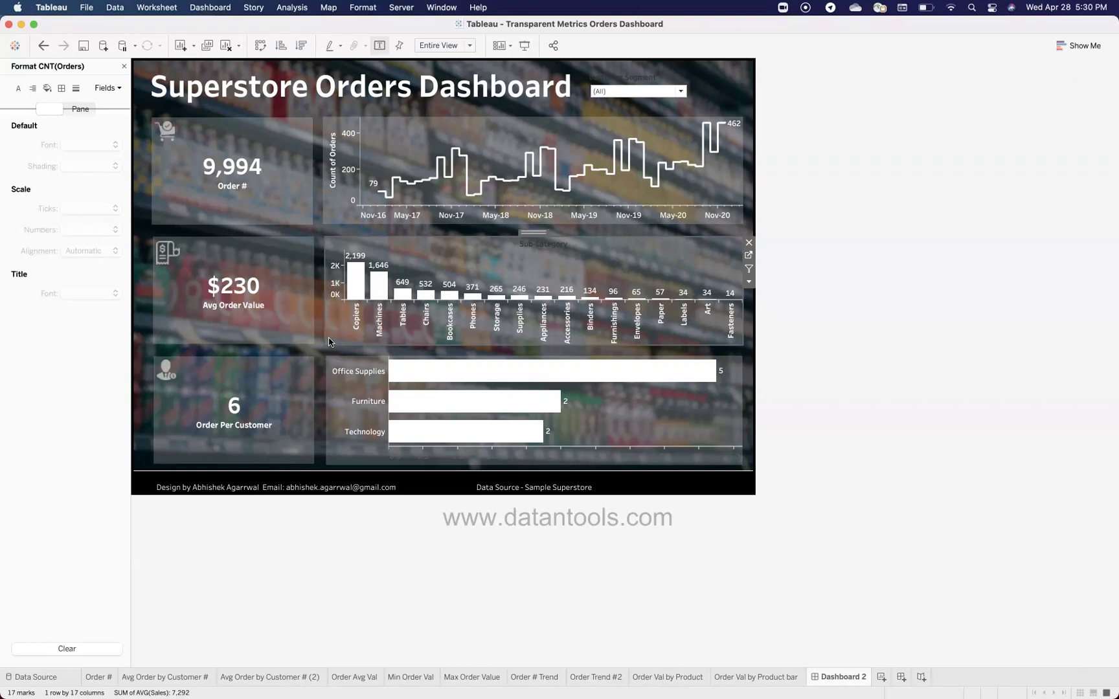
{"action": "left_click", "coordinate": [496, 321]}
{"action": "left_click", "coordinate": [684, 317]}
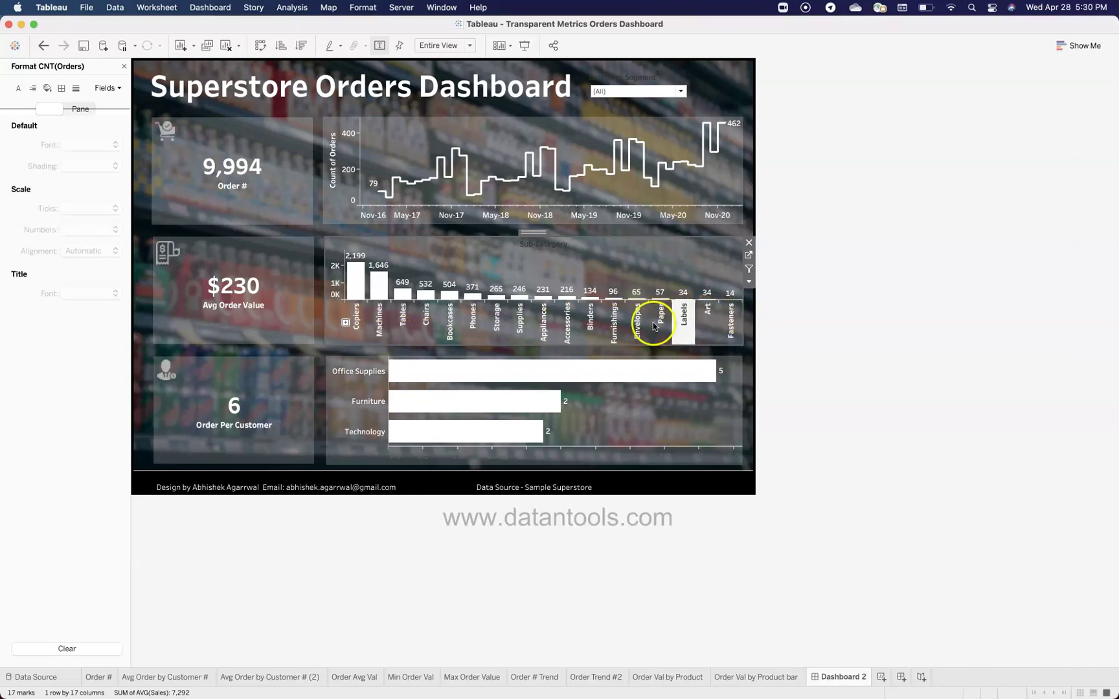
{"action": "left_click", "coordinate": [635, 328]}
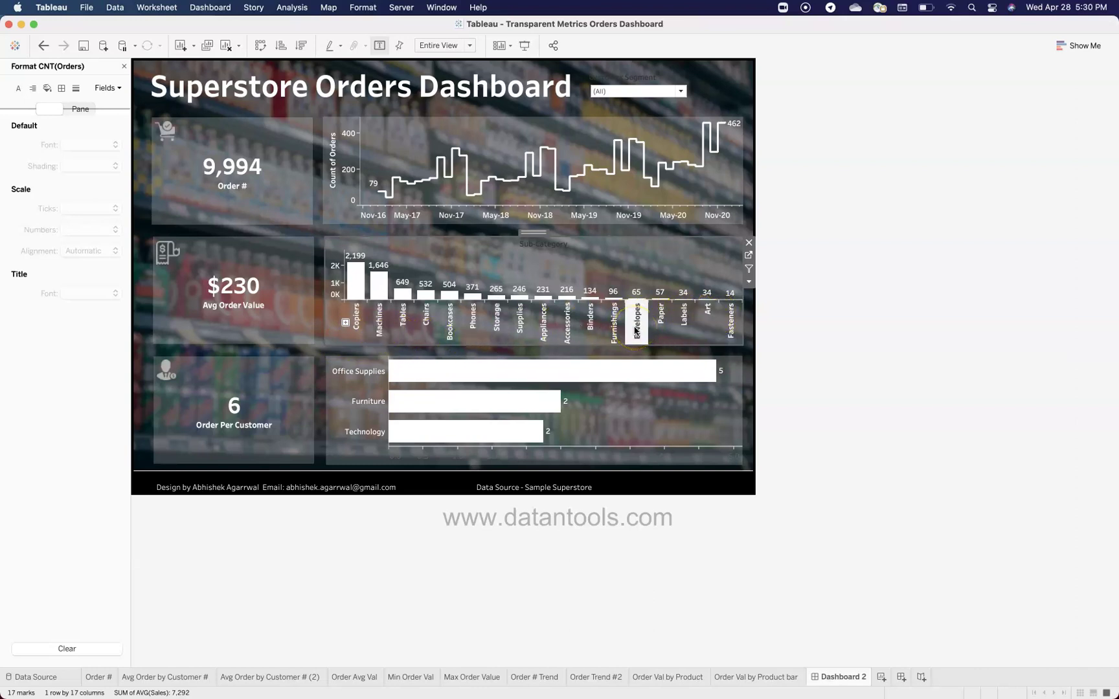
{"action": "mouse_move", "coordinate": [363, 284]}
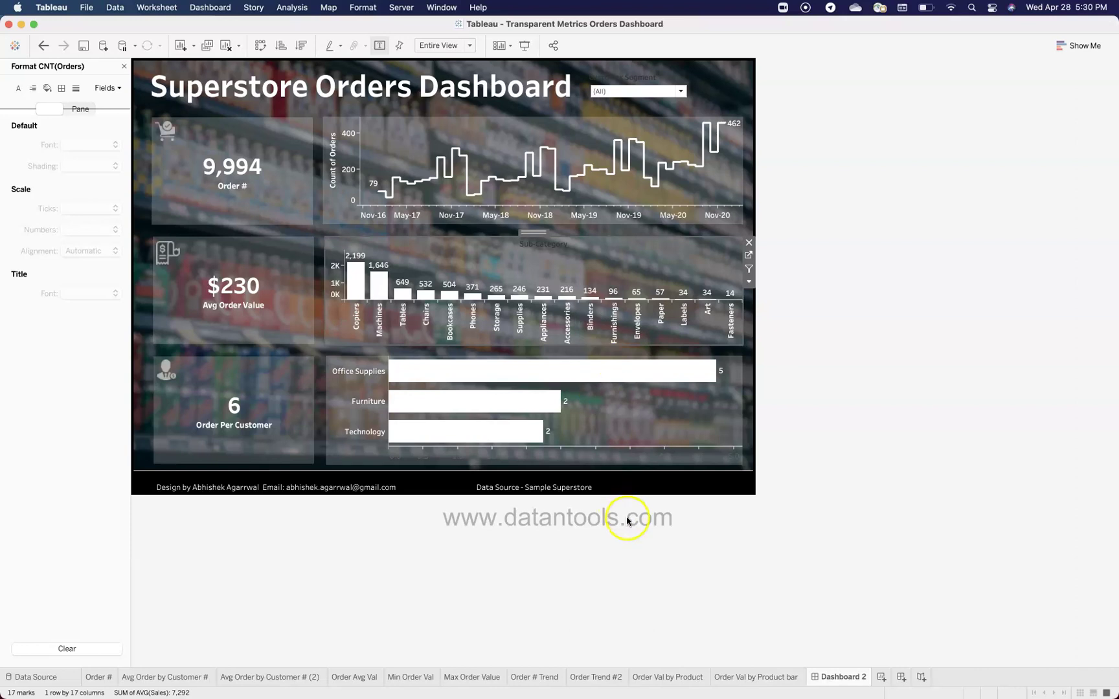
Open the Order Val by Product bar sheet and sort the sub-category bars in descending order
{"action": "left_click", "coordinate": [677, 677]}
{"action": "left_click", "coordinate": [746, 677]}
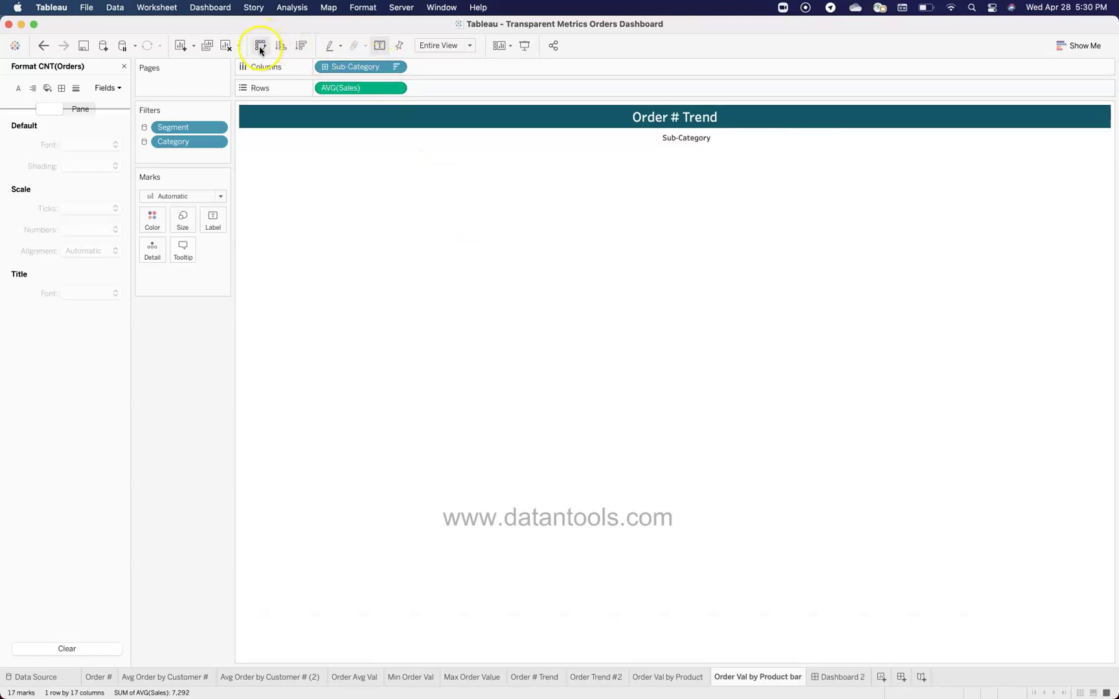
{"action": "left_click", "coordinate": [301, 45]}
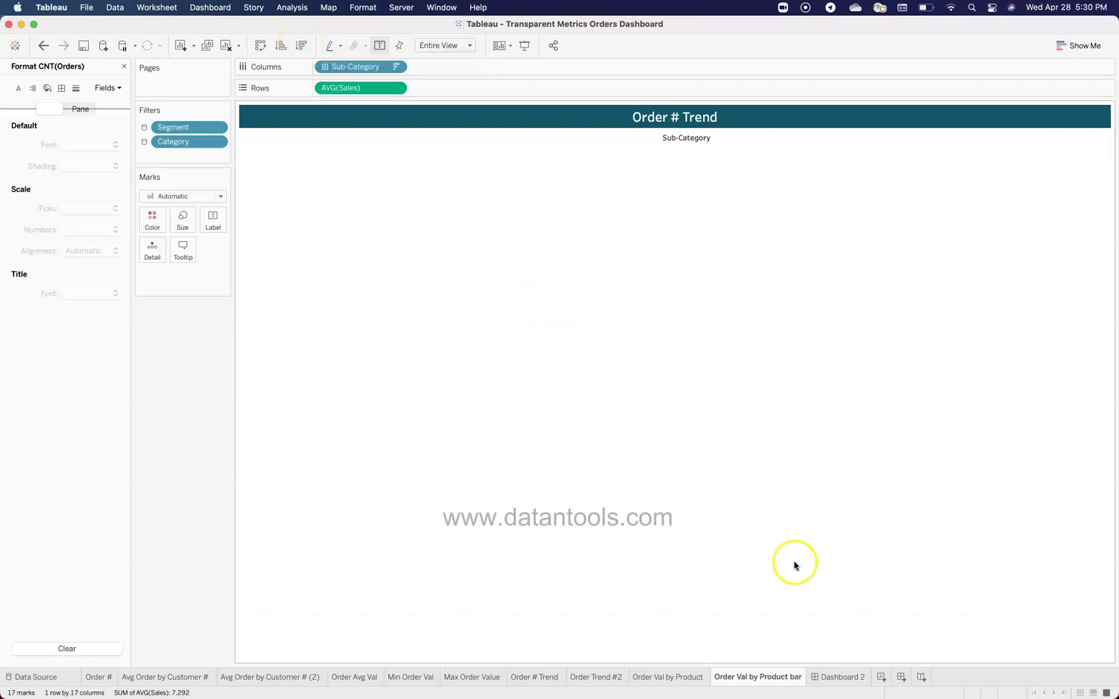
Return to Dashboard 2 and examine the Order Per Customer tile together with its product category bar chart
{"action": "left_click", "coordinate": [842, 676]}
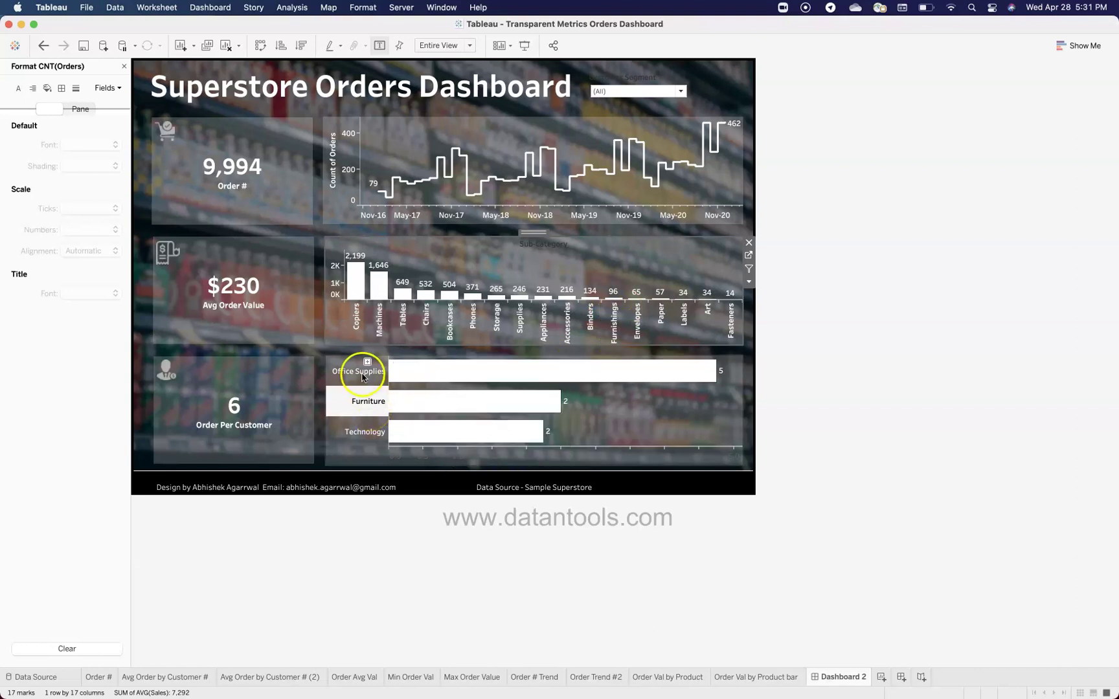
{"action": "mouse_move", "coordinate": [253, 435]}
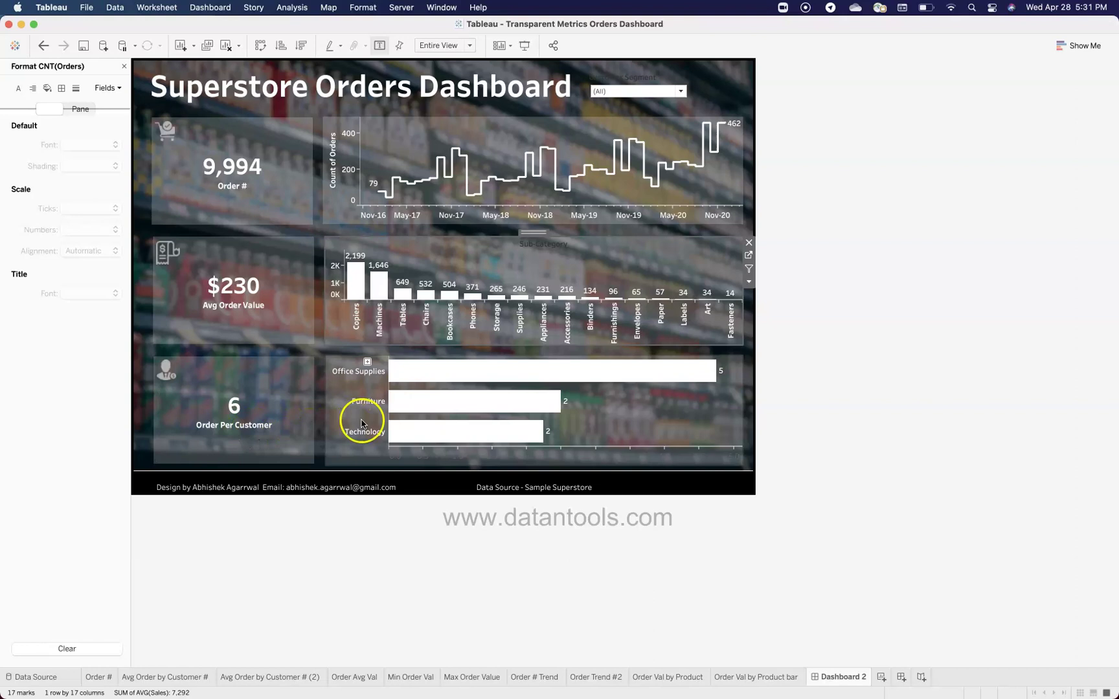
{"action": "mouse_move", "coordinate": [456, 375]}
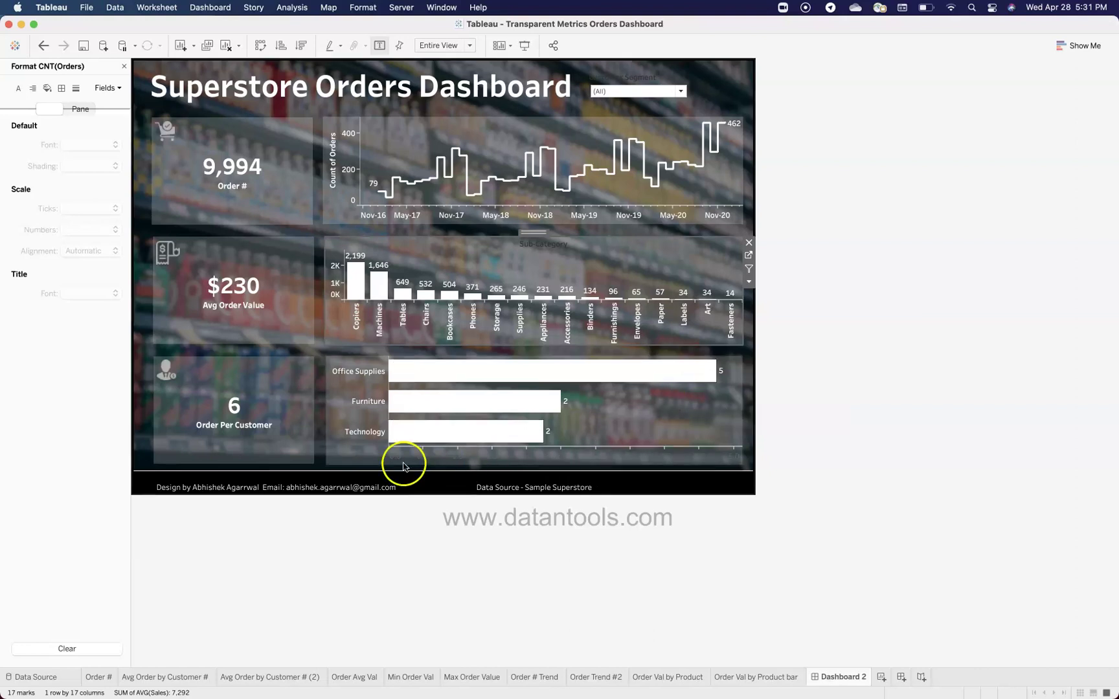
{"action": "left_click", "coordinate": [1026, 442]}
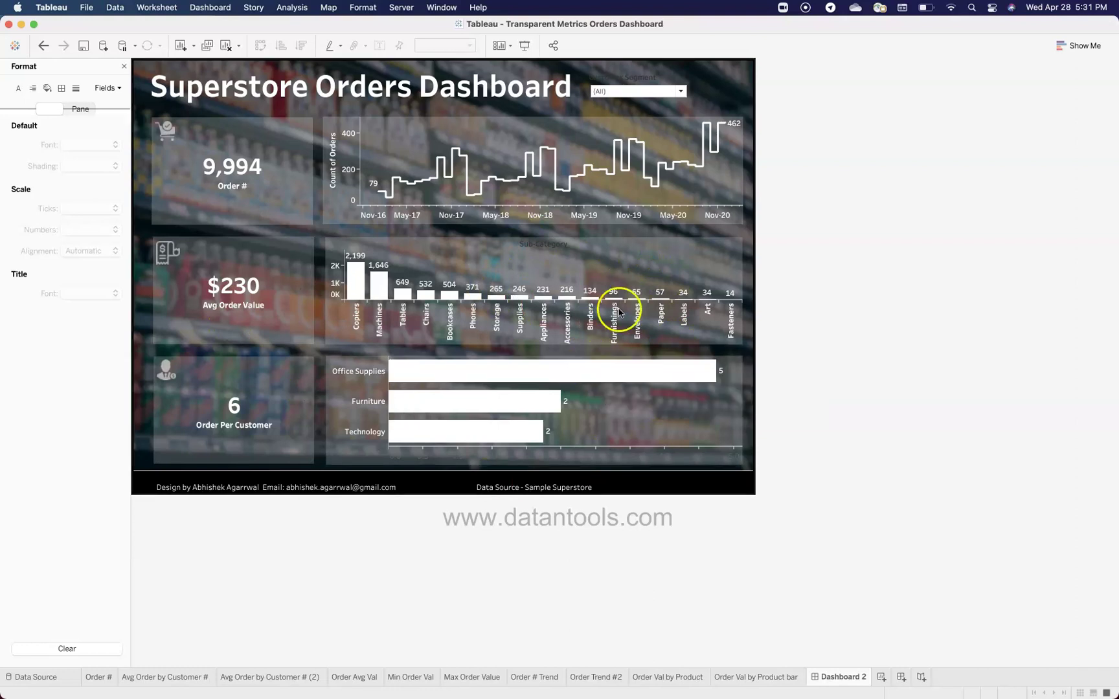
Filter the dashboard to the Consumer segment only and apply the selection
{"action": "left_click", "coordinate": [681, 92]}
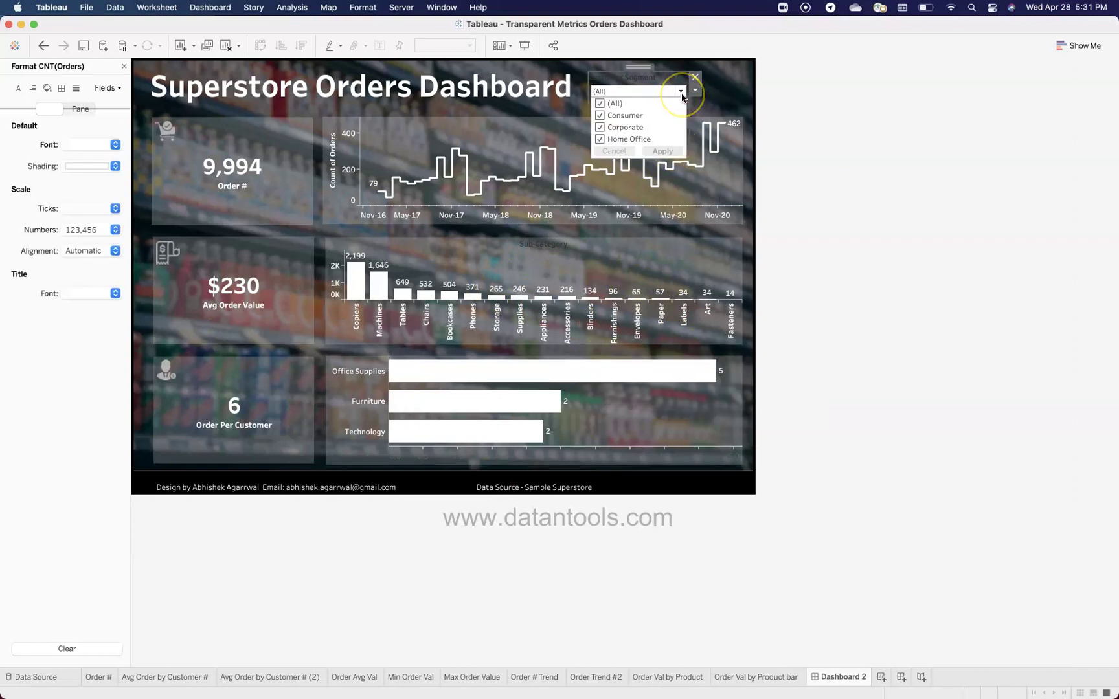
{"action": "left_click", "coordinate": [599, 103]}
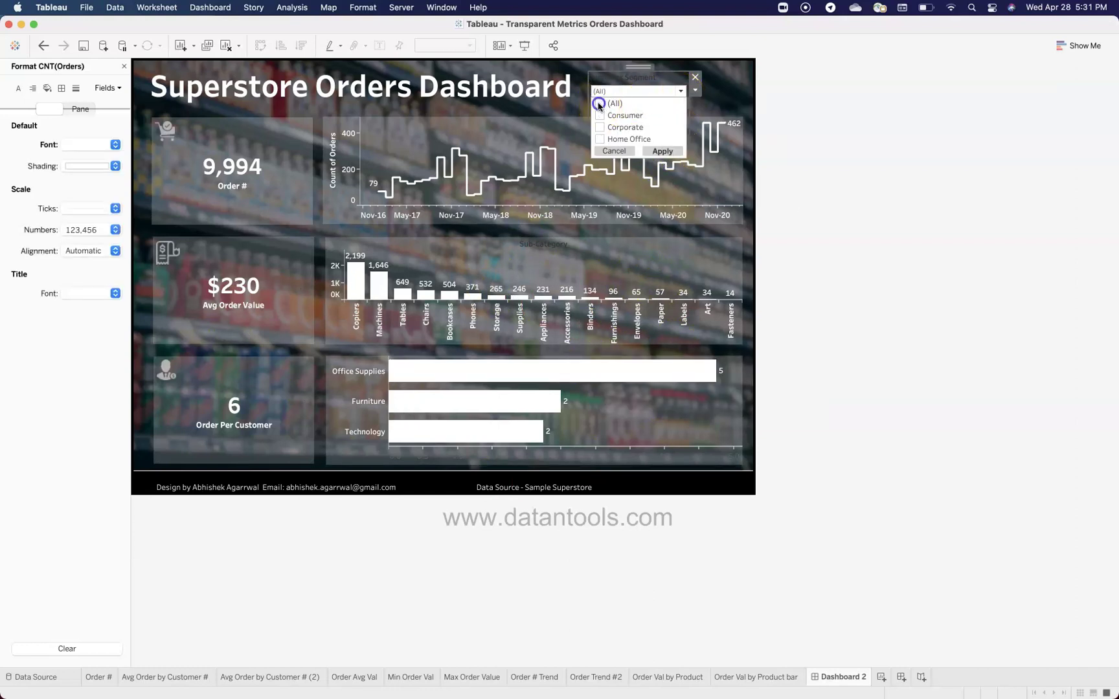
{"action": "left_click", "coordinate": [600, 116]}
{"action": "left_click", "coordinate": [661, 151]}
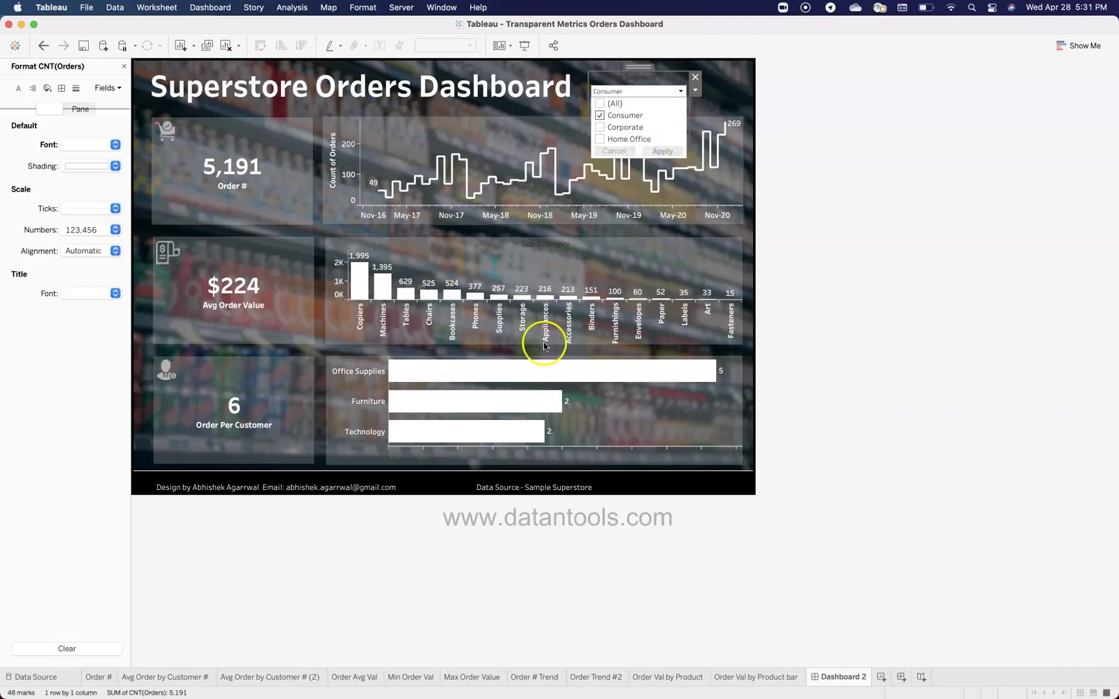
Switch the dashboard's segment filter from Consumer to Corporate only and apply it
{"action": "left_click", "coordinate": [606, 127]}
{"action": "left_click", "coordinate": [603, 116]}
{"action": "left_click", "coordinate": [656, 151]}
Filter the dashboard to the Home Office segment only, and add Corporate to the applied segment selection
{"action": "left_click", "coordinate": [599, 127]}
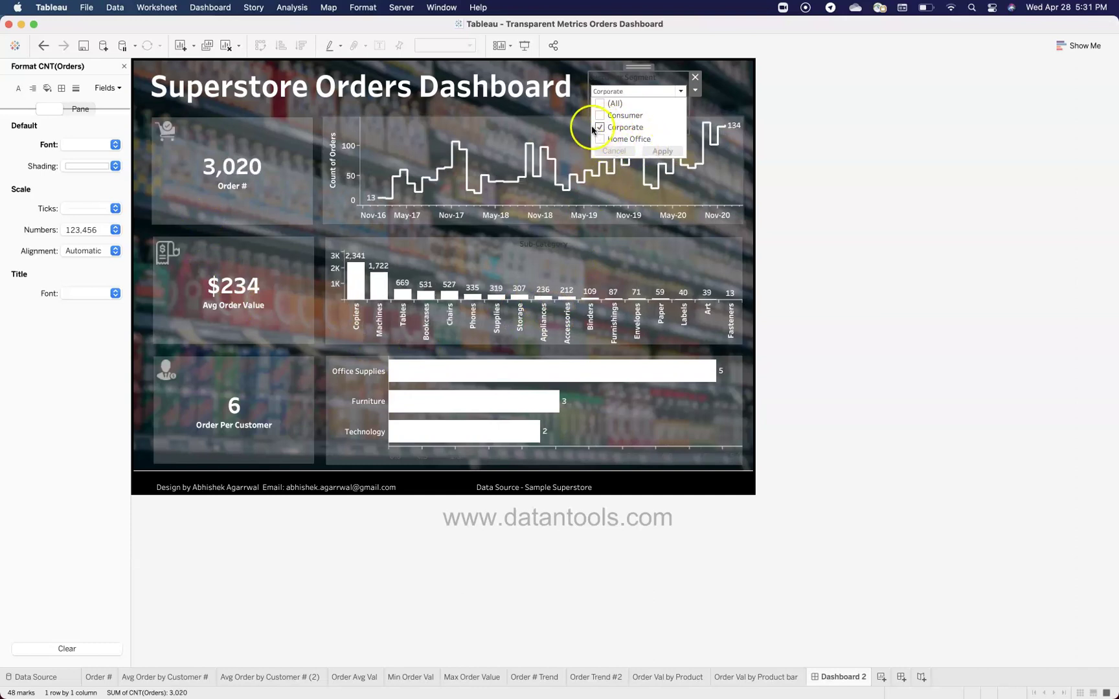
{"action": "left_click", "coordinate": [599, 139]}
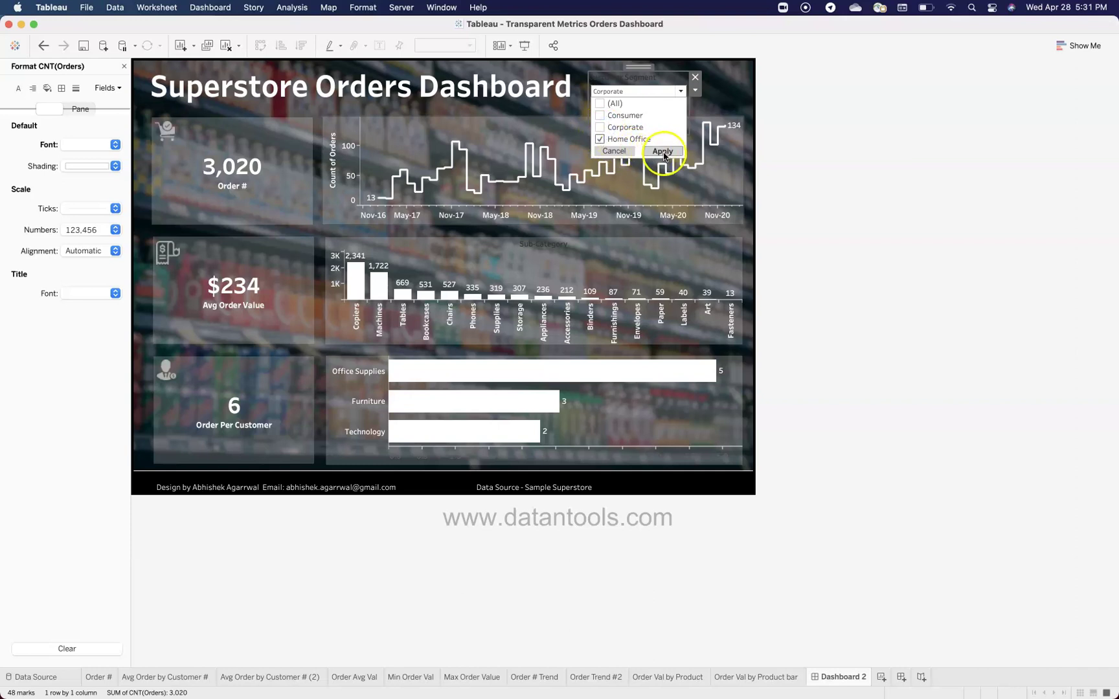
{"action": "left_click", "coordinate": [663, 152]}
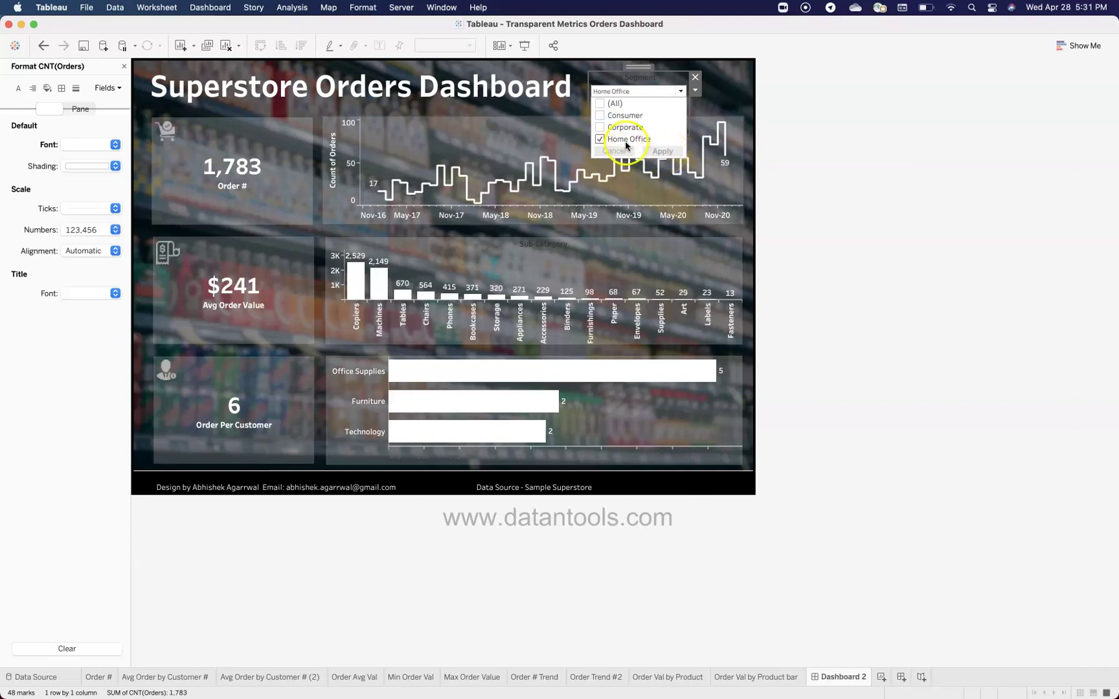
{"action": "left_click", "coordinate": [600, 127]}
{"action": "left_click", "coordinate": [654, 152]}
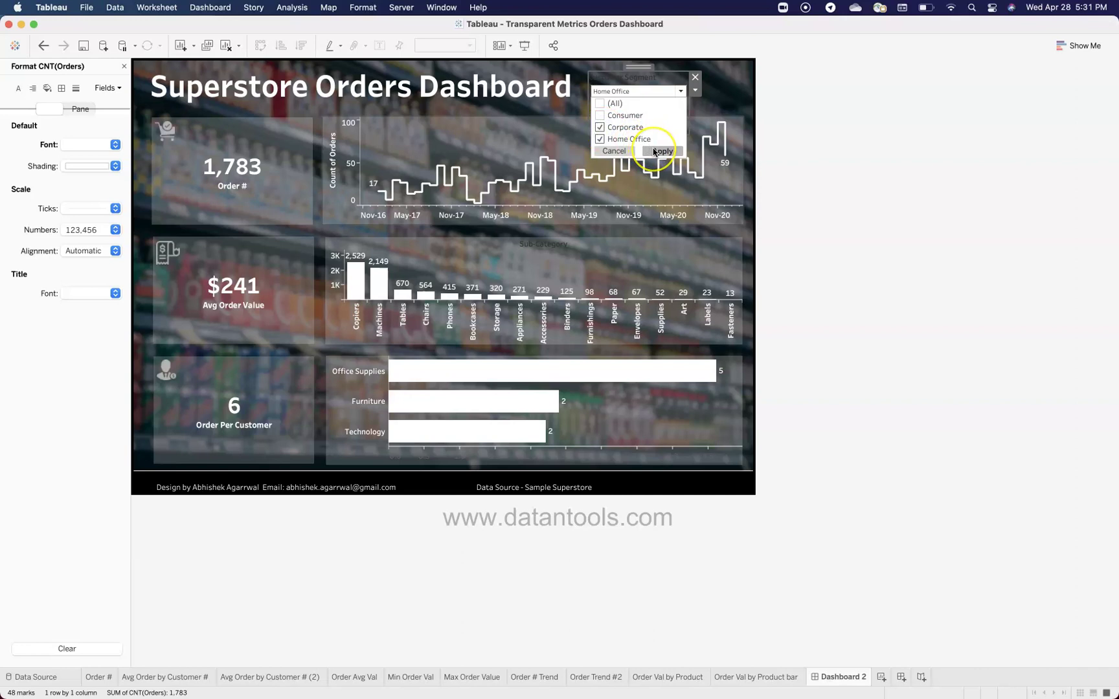
Format the segment filter's title, Customer Segment, as bold white text so it stands out on the dark background
{"action": "left_click", "coordinate": [777, 160]}
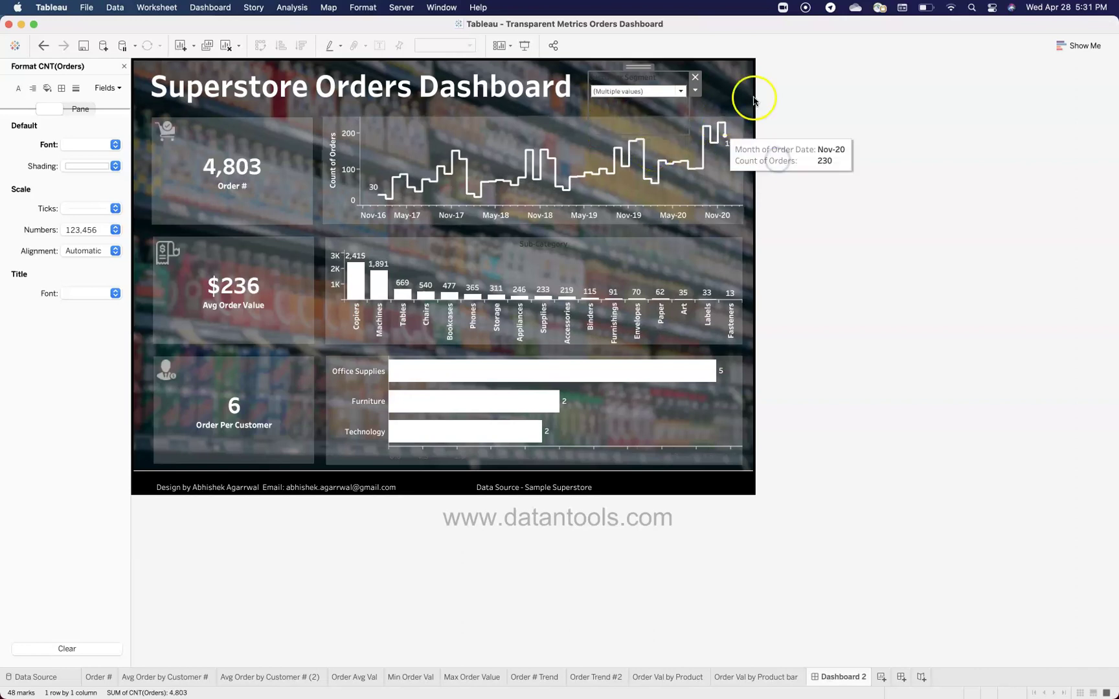
{"action": "left_click", "coordinate": [798, 102]}
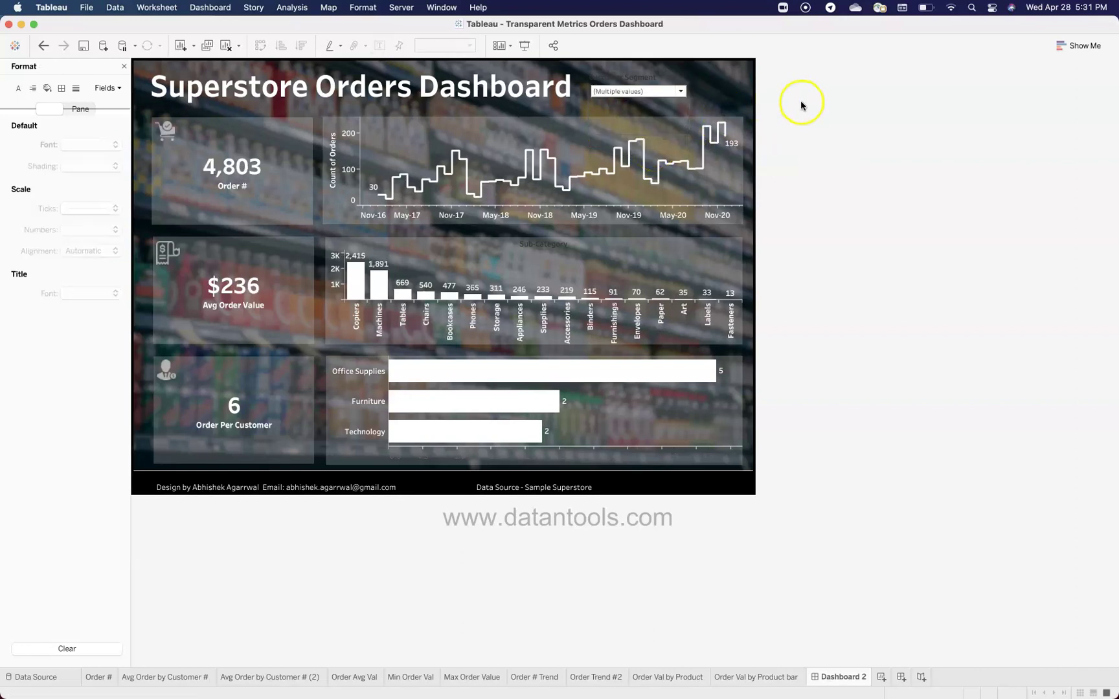
{"action": "double_click", "coordinate": [607, 83]}
{"action": "left_click", "coordinate": [451, 312]}
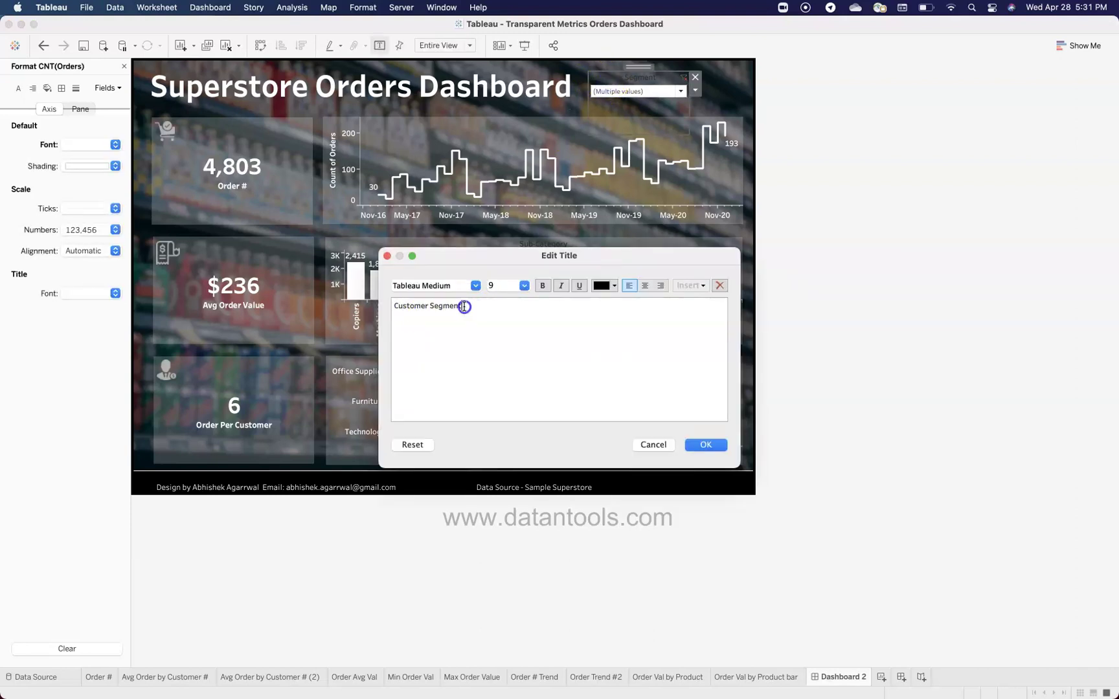
{"action": "left_click_drag", "start_coordinate": [462, 310], "coordinate": [385, 308]}
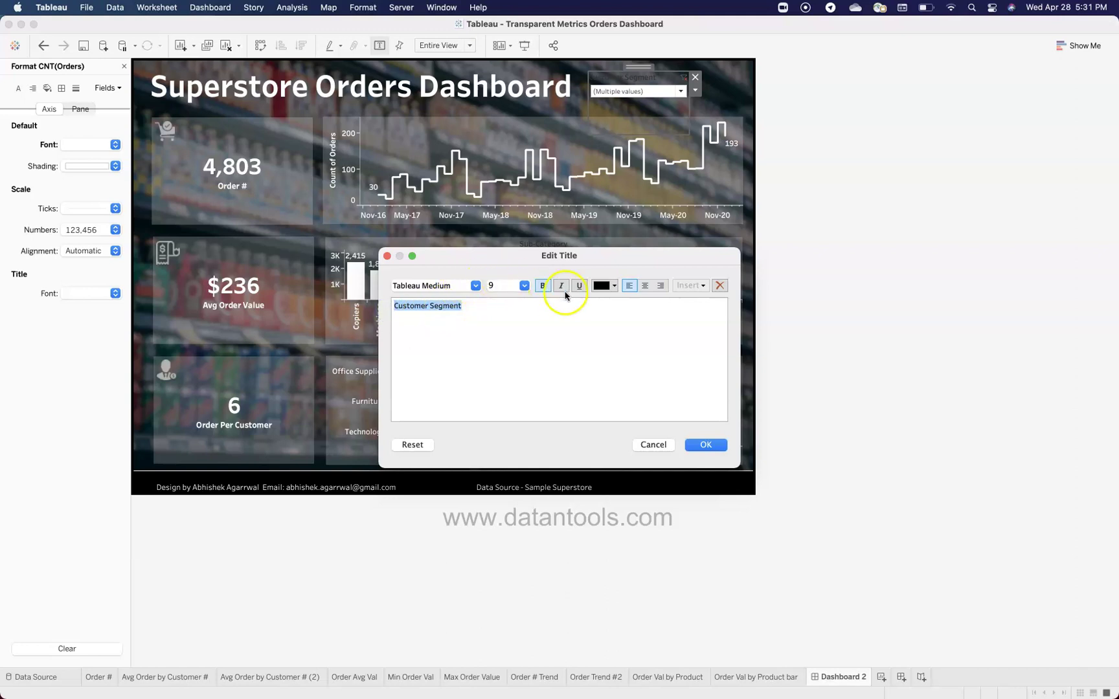
{"action": "left_click", "coordinate": [614, 286]}
{"action": "left_click", "coordinate": [612, 299]}
{"action": "left_click", "coordinate": [705, 447]}
{"action": "left_click", "coordinate": [542, 285]}
{"action": "left_click", "coordinate": [705, 445]}
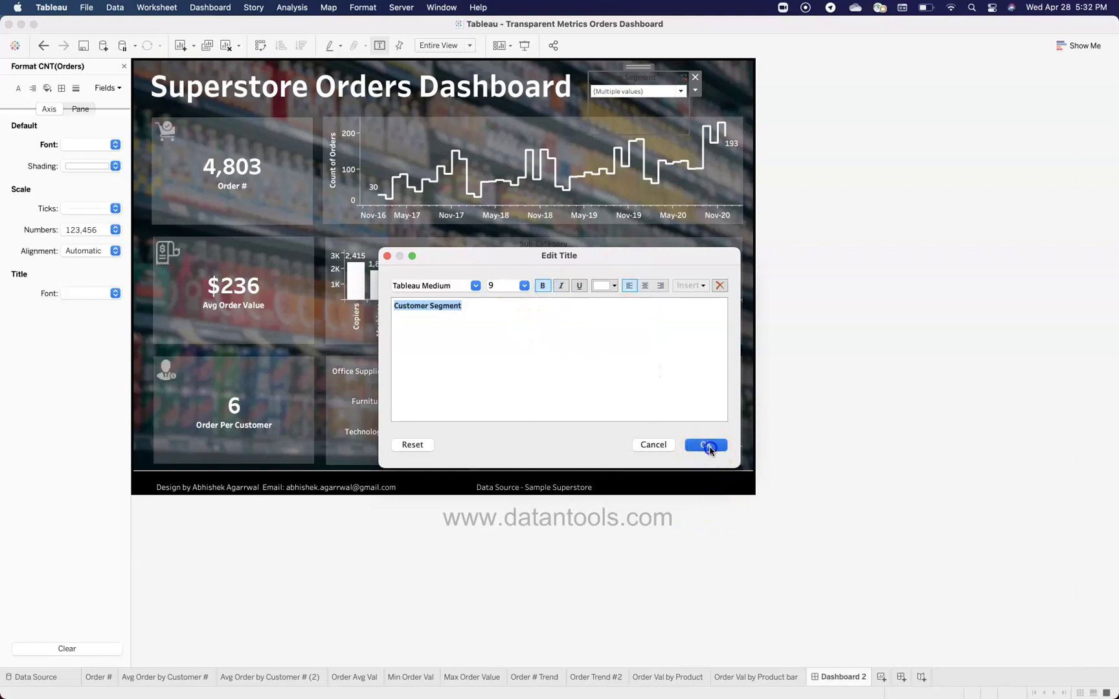
{"action": "left_click", "coordinate": [850, 157]}
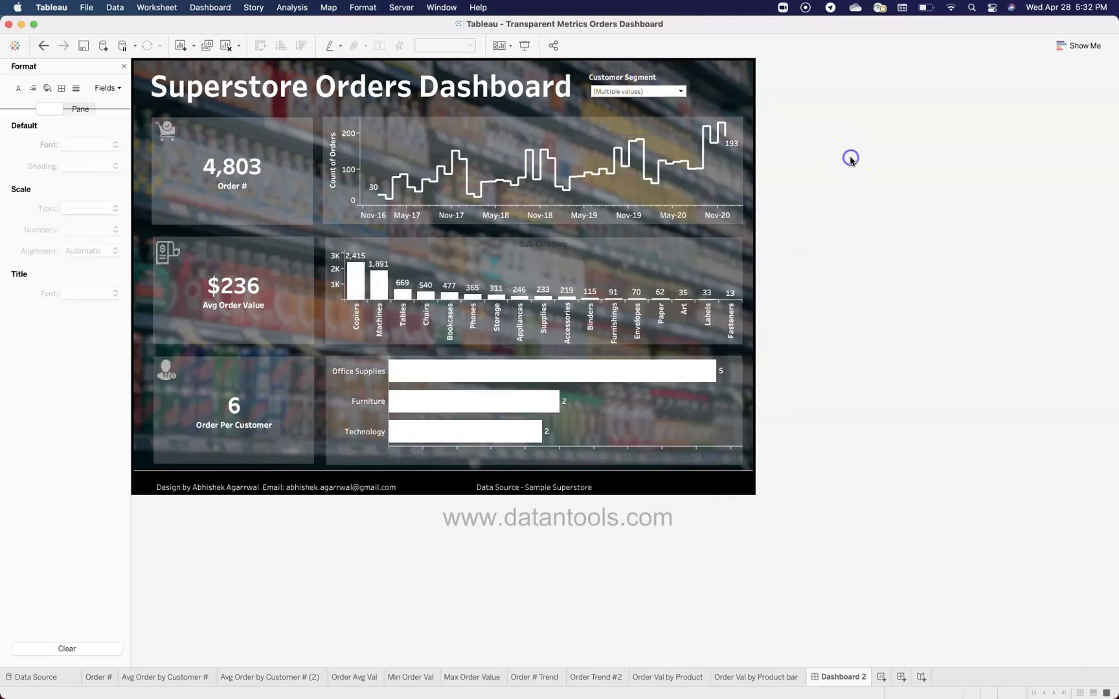
{"action": "double_click", "coordinate": [631, 81]}
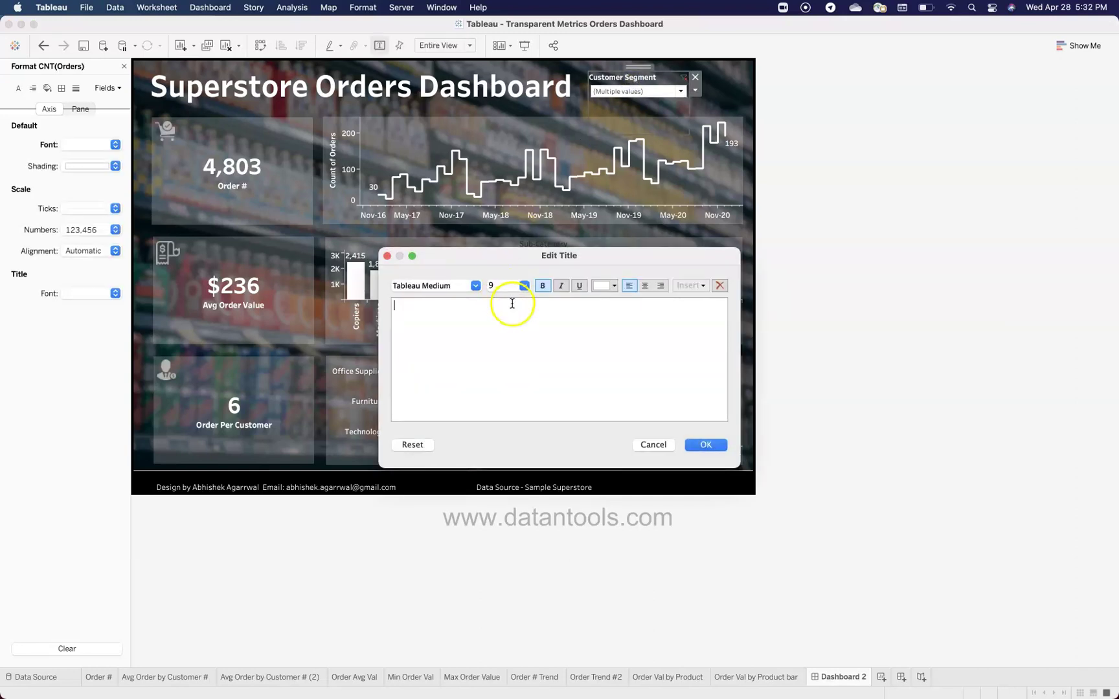
{"action": "left_click_drag", "start_coordinate": [512, 307], "coordinate": [311, 305]}
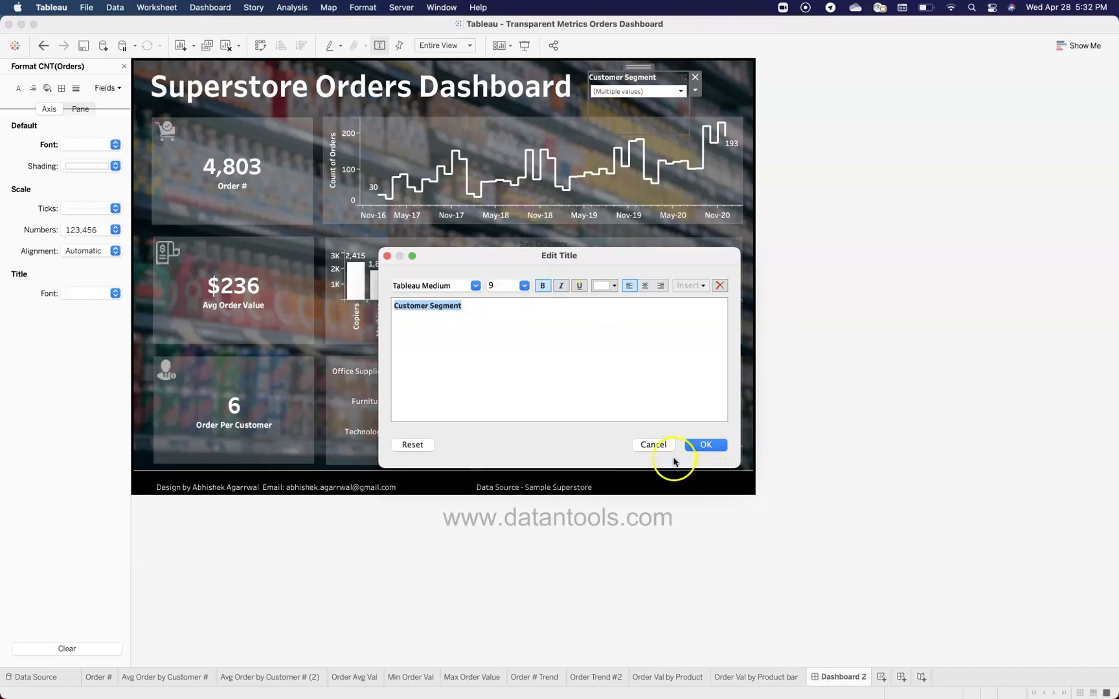
{"action": "left_click", "coordinate": [654, 445]}
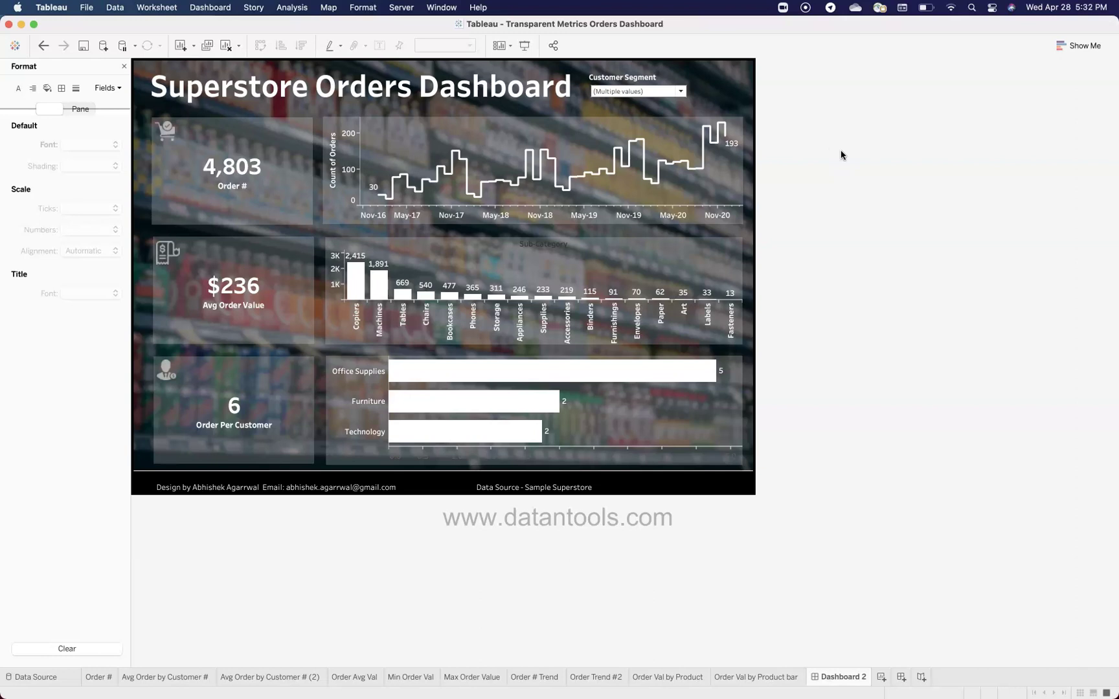
Examine the icons on the three metric tiles and the sub-category labels of the average order value chart
{"action": "left_click", "coordinate": [270, 183]}
{"action": "left_click", "coordinate": [165, 131]}
{"action": "left_click", "coordinate": [167, 257]}
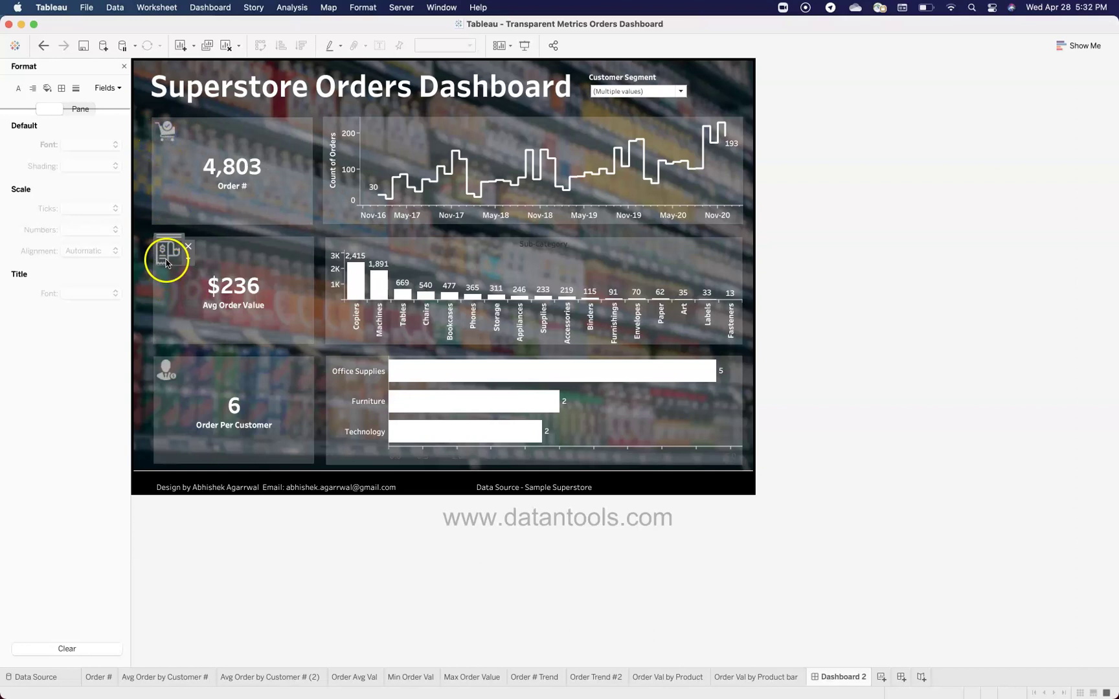
{"action": "left_click", "coordinate": [166, 369]}
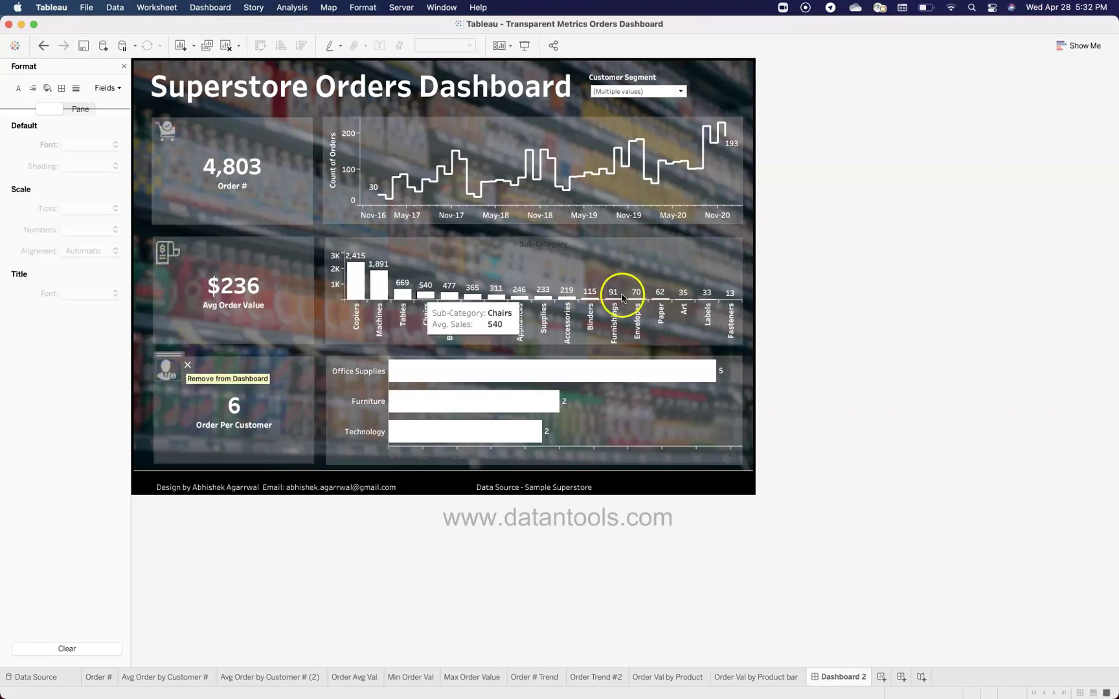
{"action": "left_click", "coordinate": [720, 329]}
{"action": "left_click", "coordinate": [868, 301]}
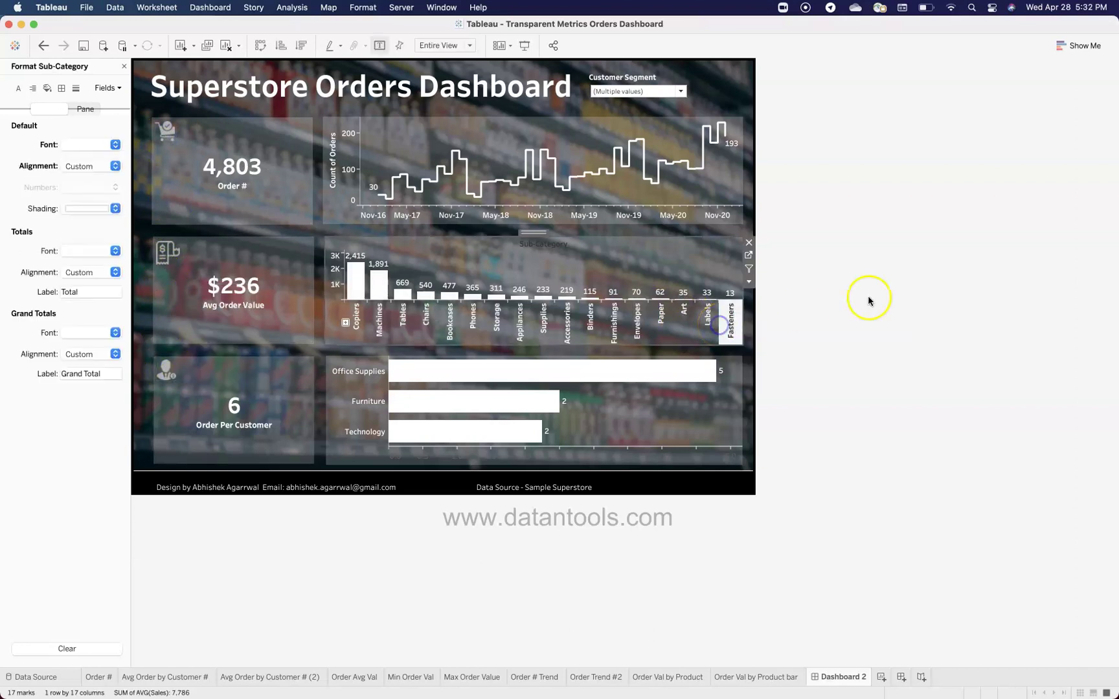
{"action": "left_click", "coordinate": [896, 295]}
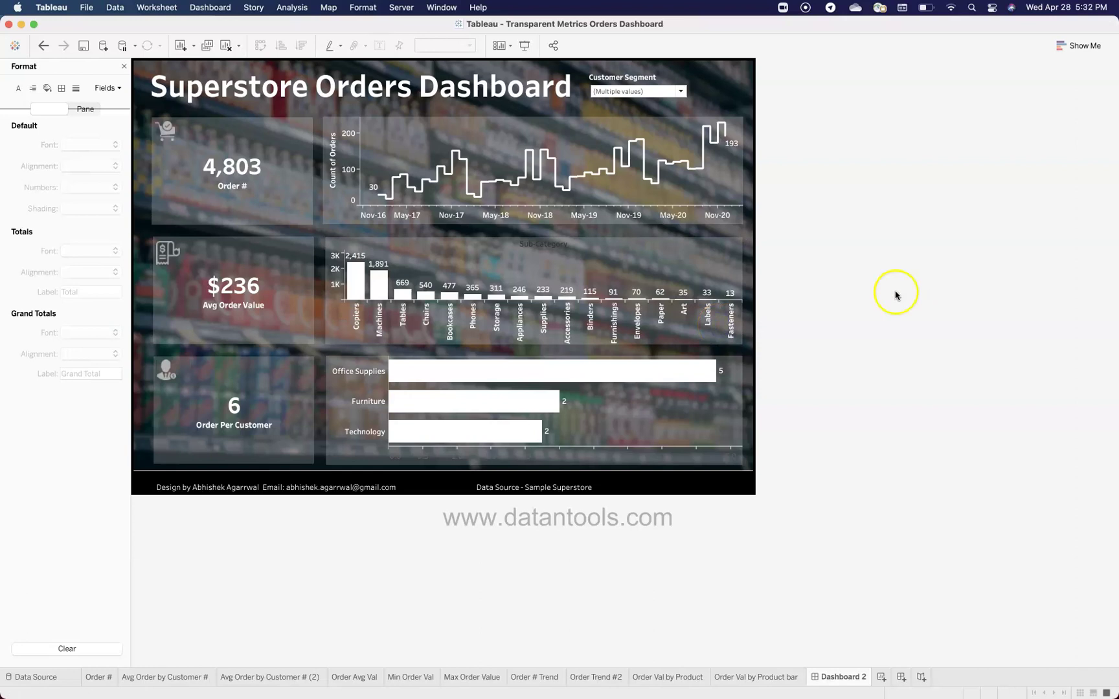